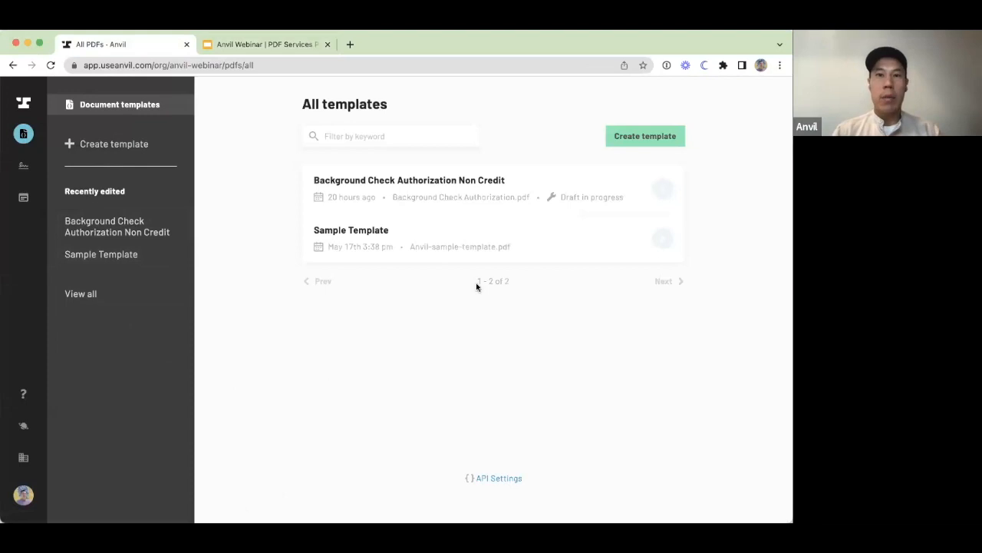
Create a new document template by uploading the file uscisI9.pdf
click(643, 139)
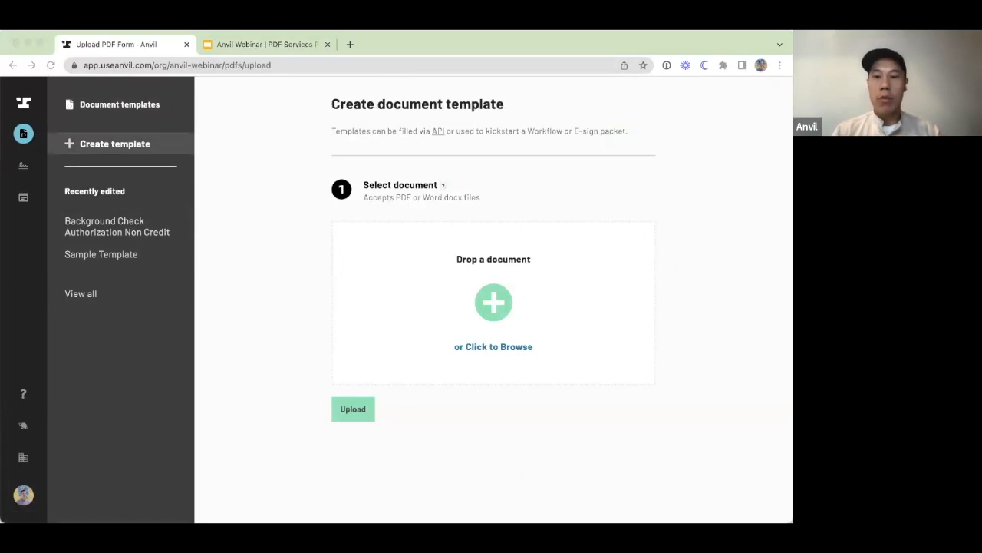
drag(481, 391, 487, 322)
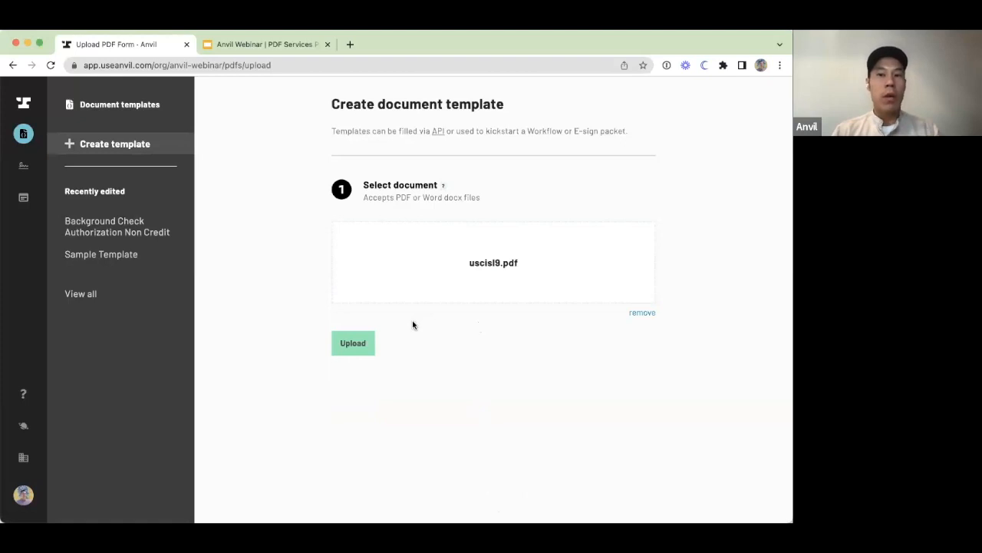
click(368, 349)
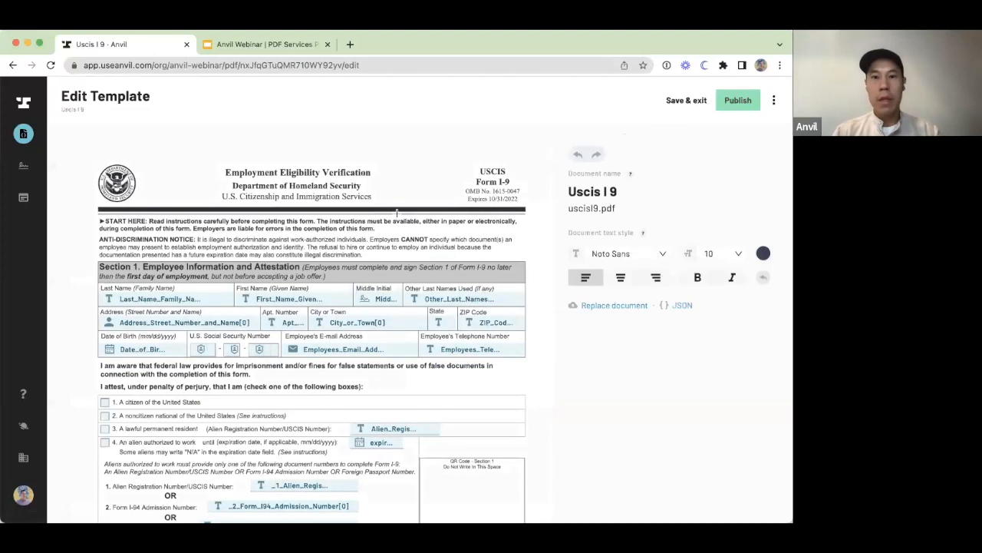
Rename the family name field in Section 1 as Last Name
scroll(397, 213, down, 2)
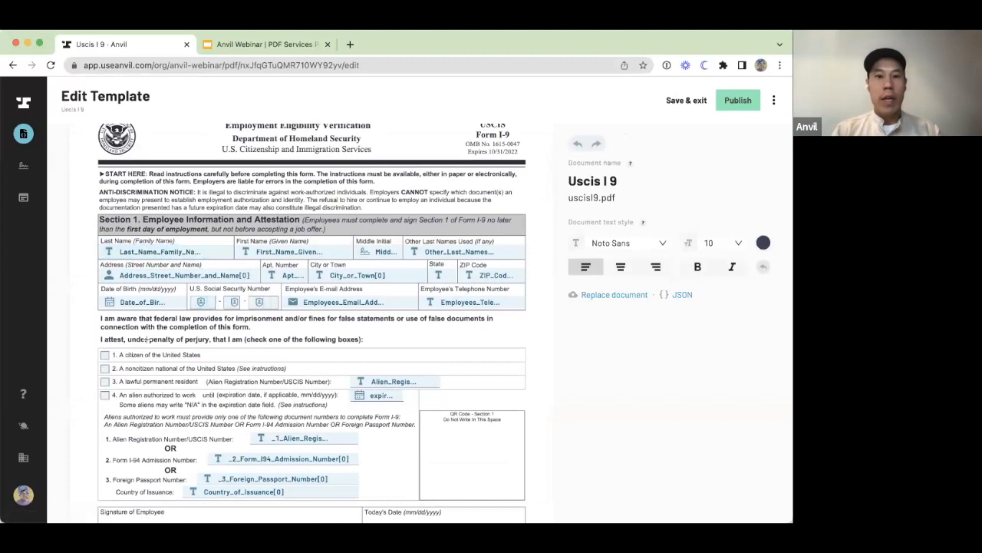
click(150, 254)
click(574, 295)
drag(571, 296, 697, 291)
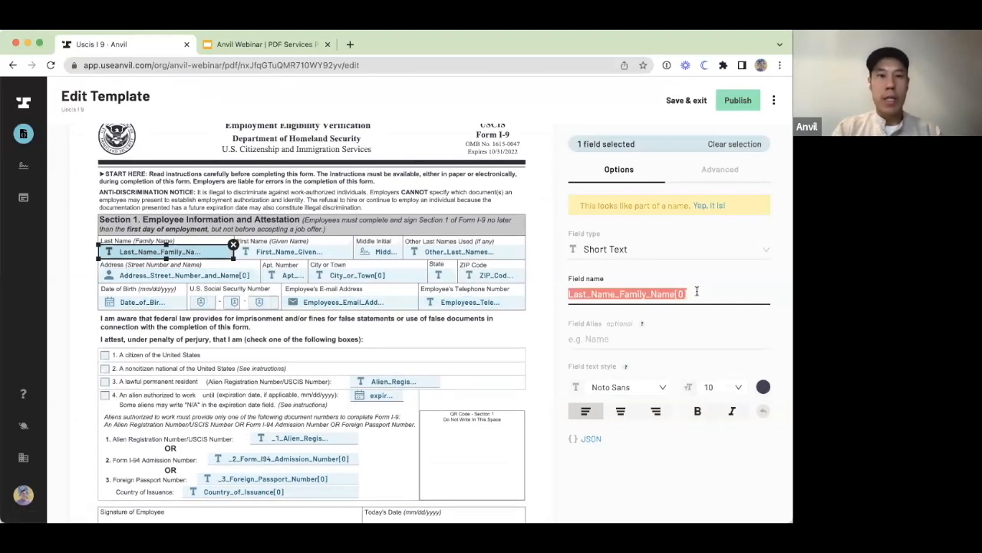
key(BackSpace)
text(L)
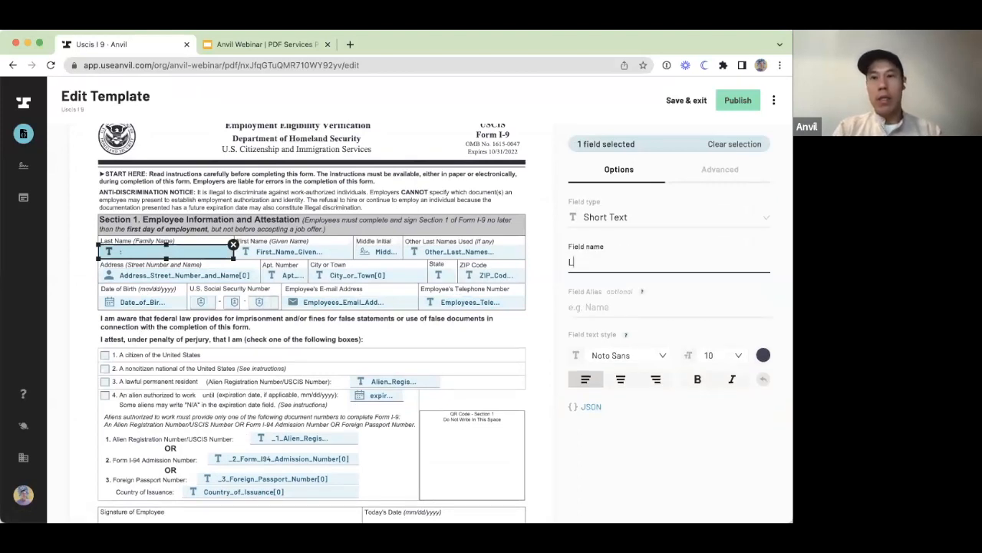
text(ast Name)
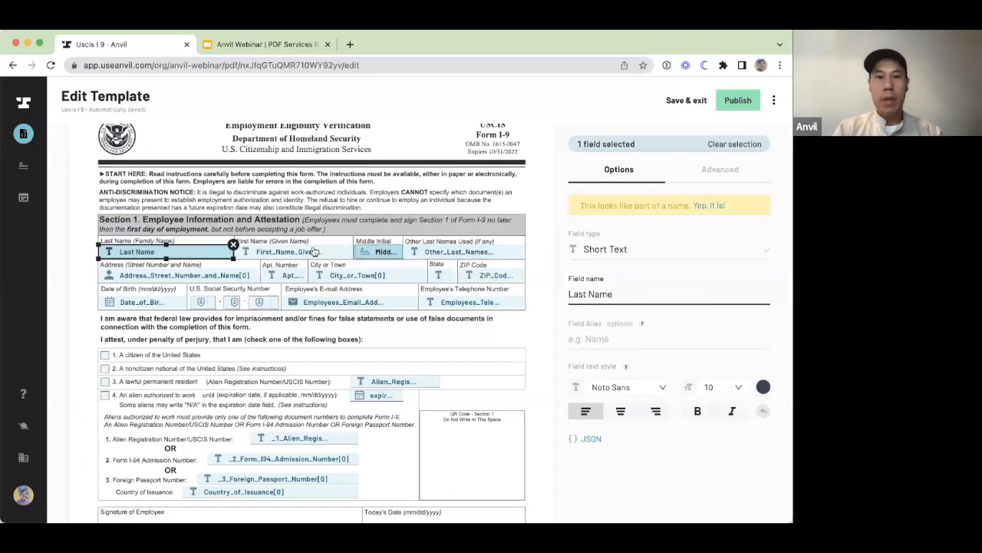
Rename the given name field in Section 1 as First Name
click(313, 252)
triple_click(566, 299)
text(First Name)
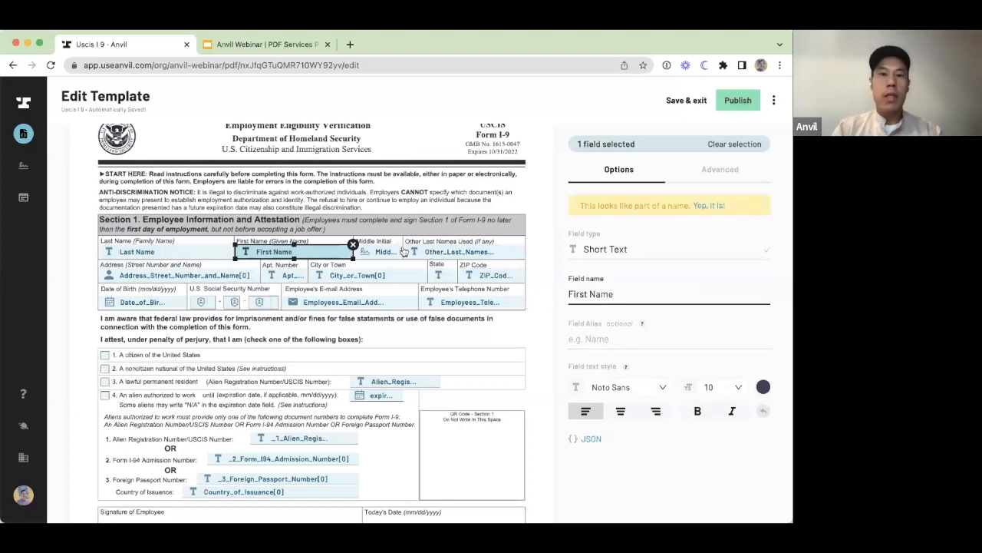
Rename the middle initial field in Section 1 as Middle Initial
click(381, 251)
triple_click(604, 262)
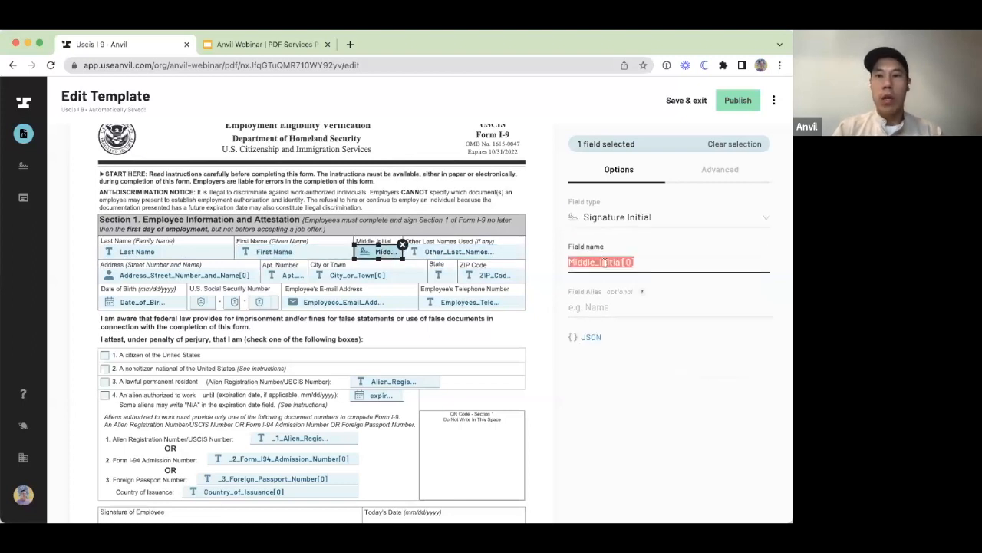
text(Middle)
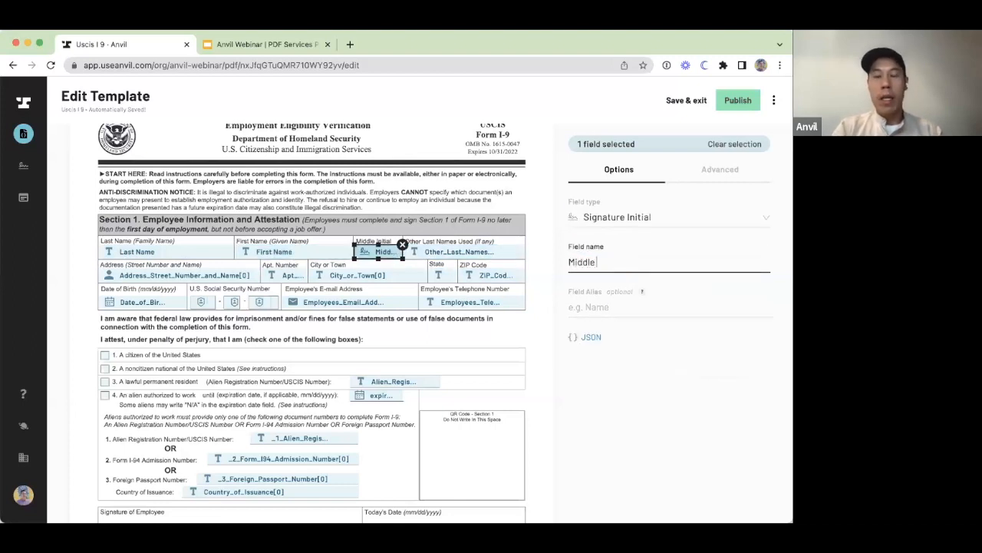
text( Initial)
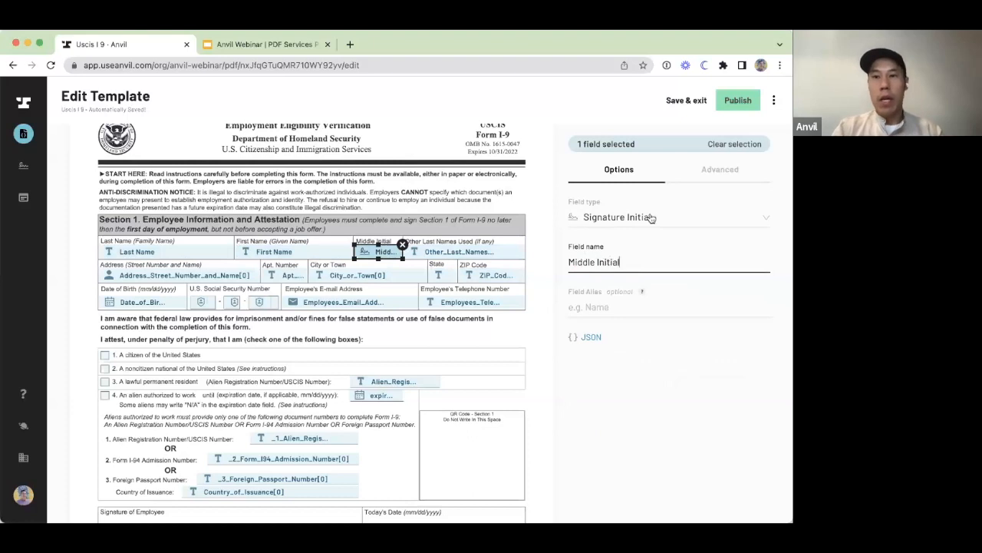
click(652, 217)
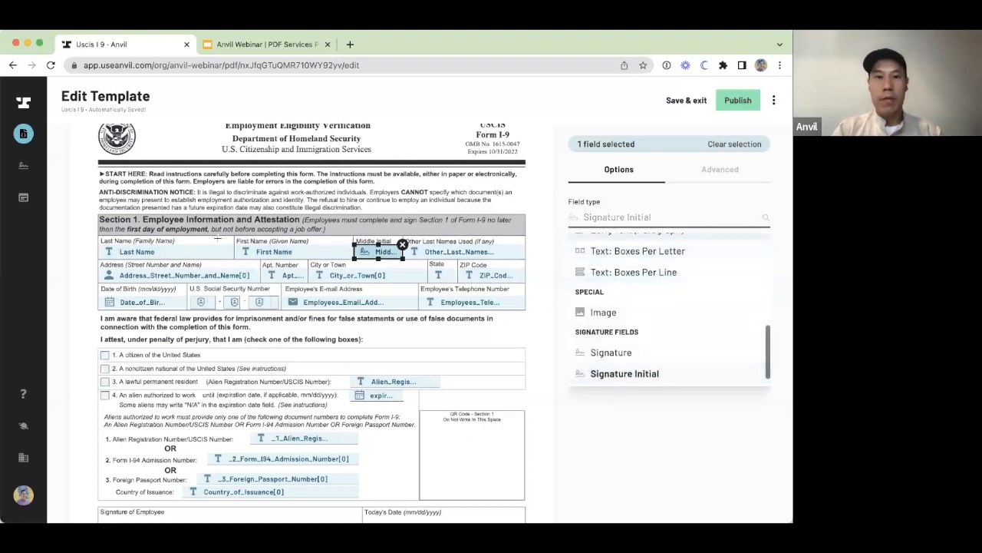
Change the Last Name field's type to Name
click(199, 254)
click(705, 206)
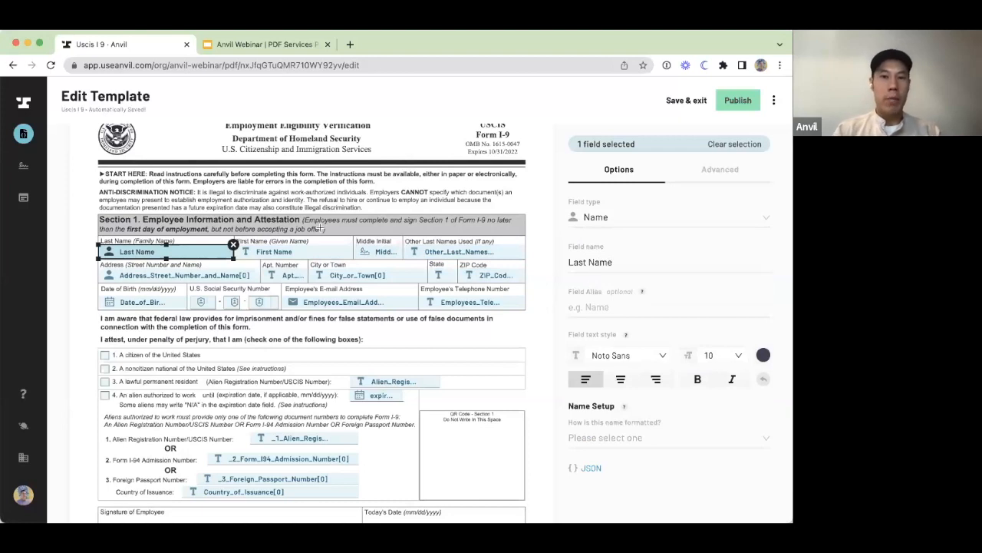
triple_click(642, 266)
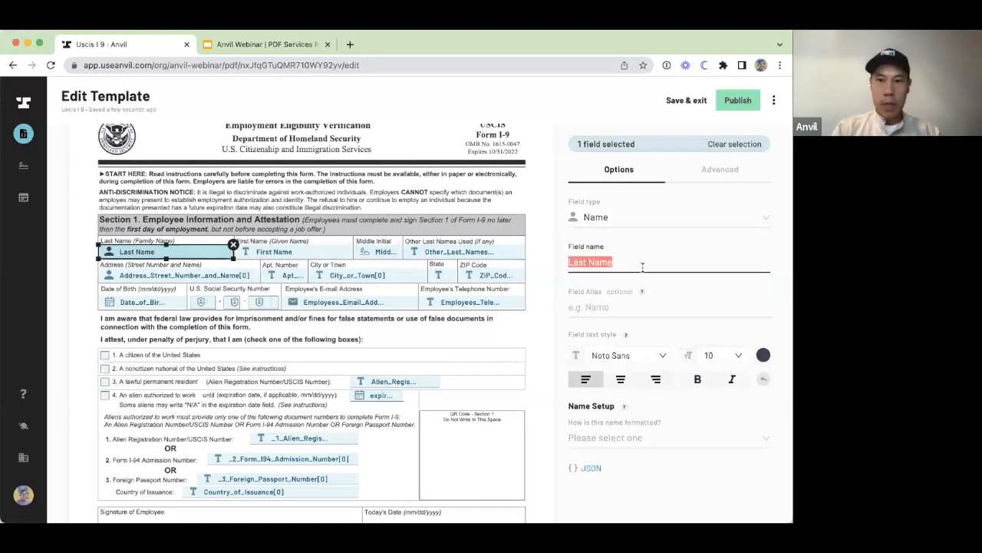
click(639, 218)
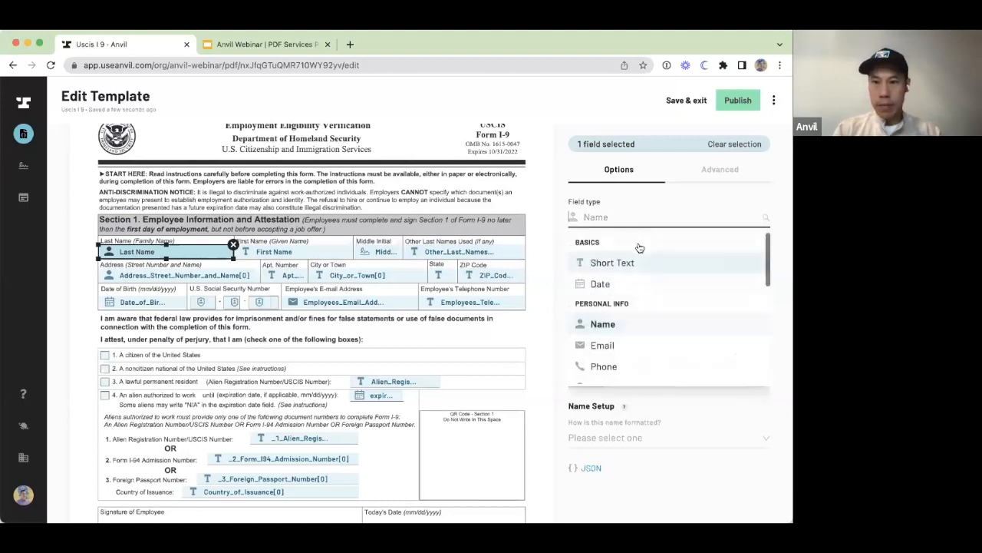
click(618, 326)
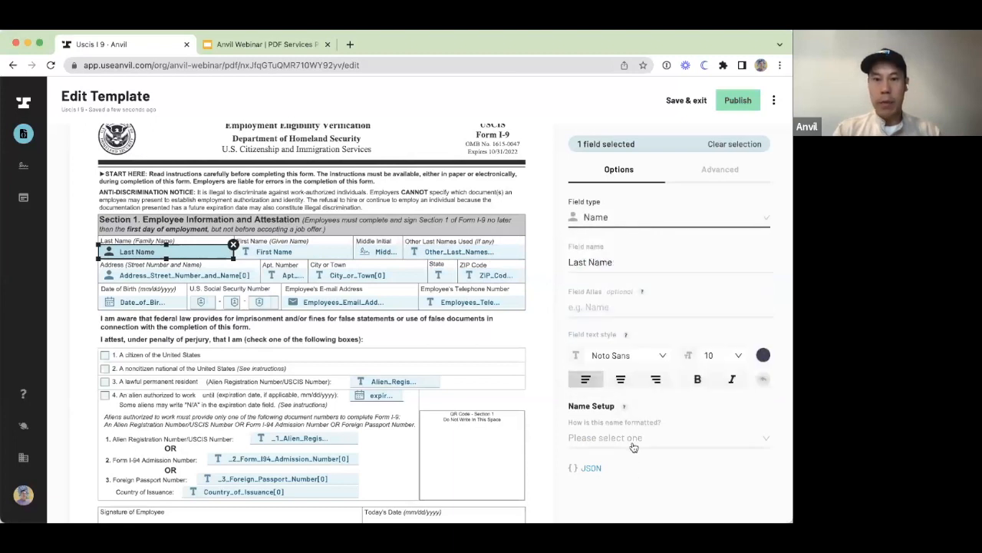
Set the Last Name field's name format to First, Middle, or Last Name fields and assign it as the Last Name part
scroll(633, 447, down, 1)
click(637, 435)
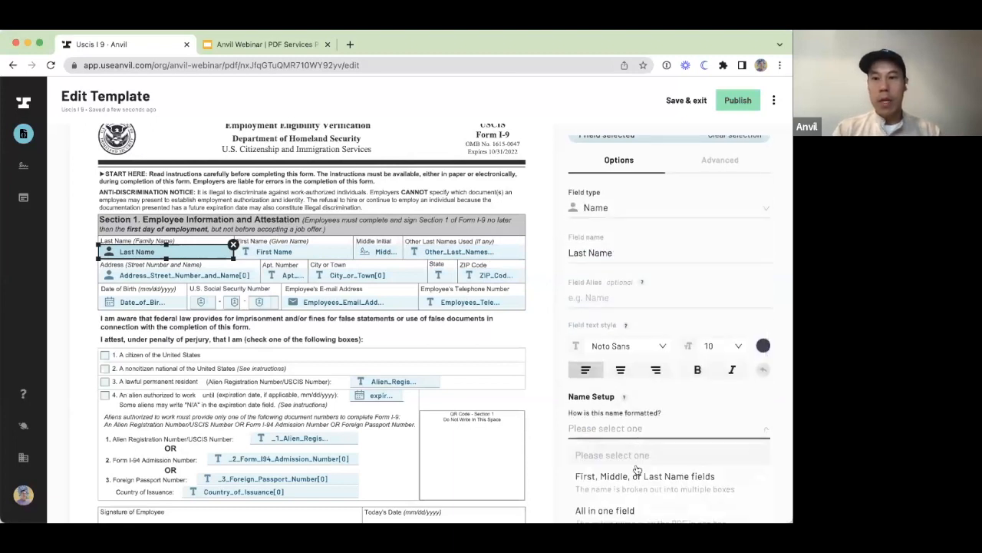
scroll(636, 470, down, 1)
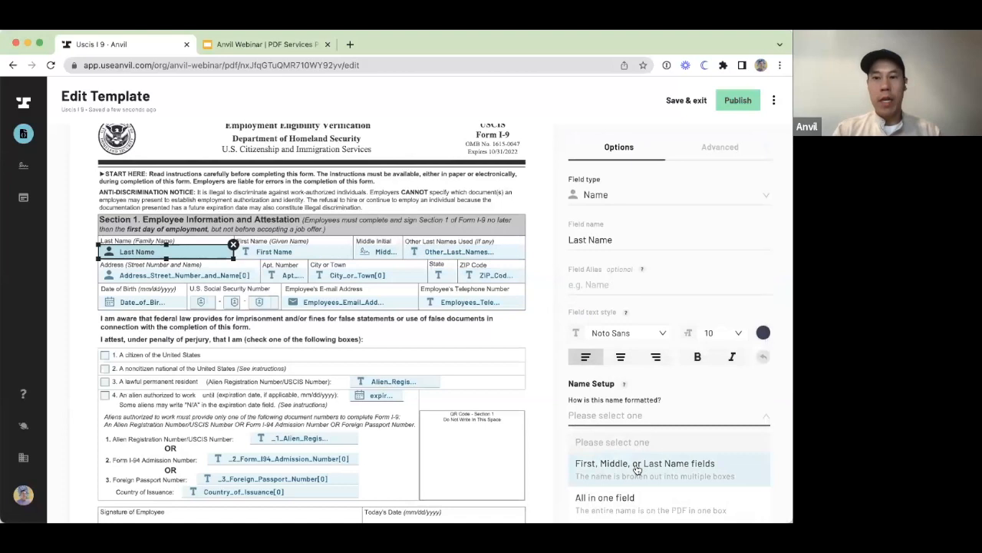
click(636, 466)
click(631, 474)
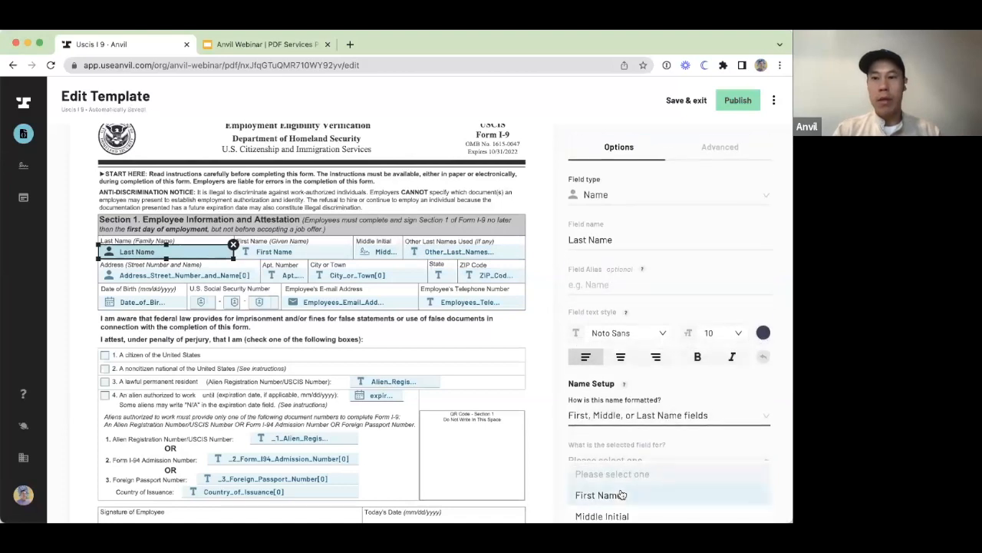
click(622, 505)
Link the middle initial and first name fields to the Last Name field as its related name parts
scroll(620, 472, down, 1)
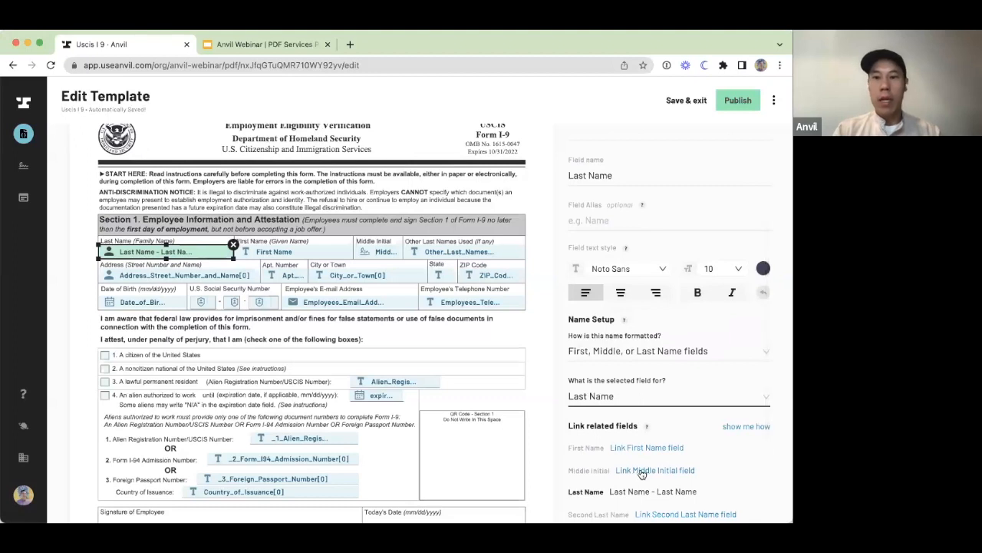
click(642, 474)
click(379, 251)
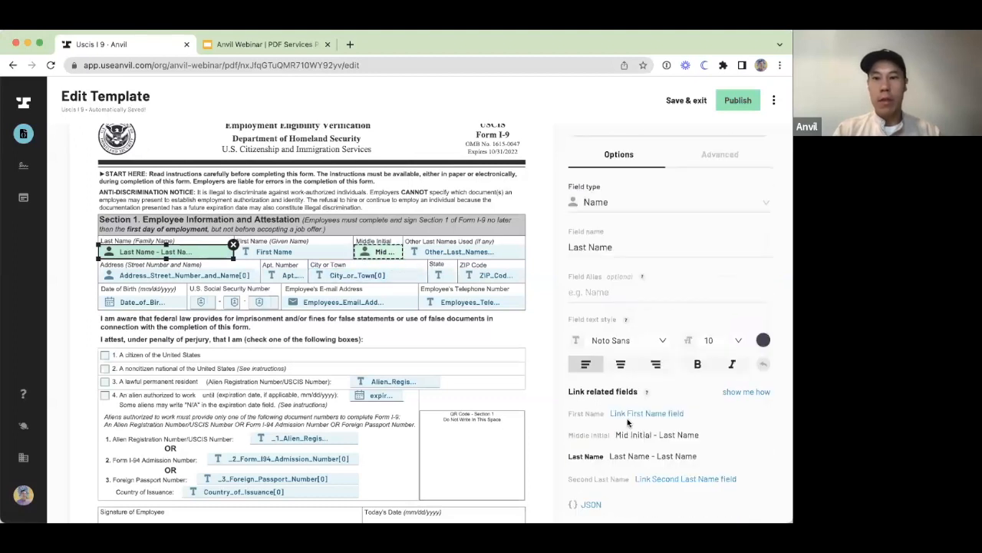
click(638, 414)
click(292, 257)
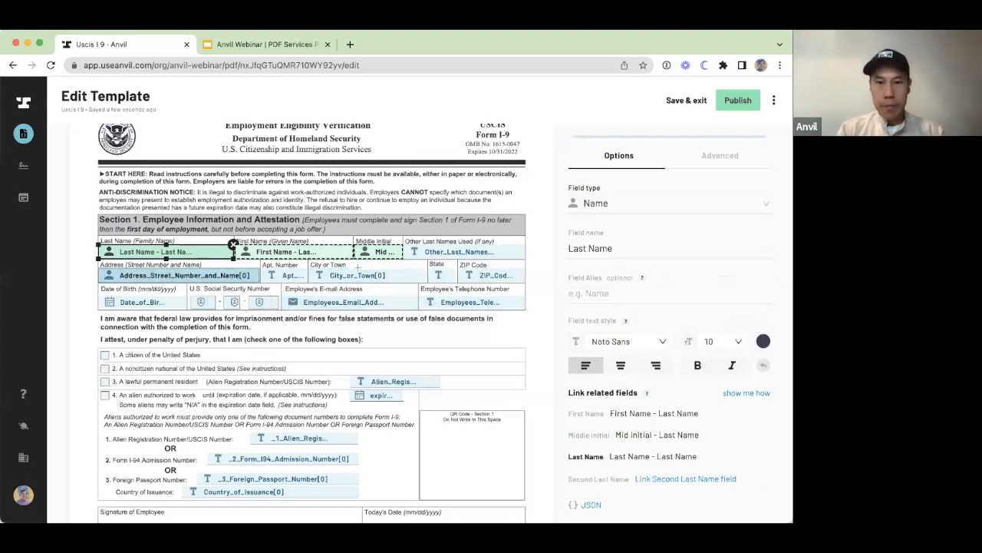
Rename the street number and name field as Address and set its type to US Address
click(193, 277)
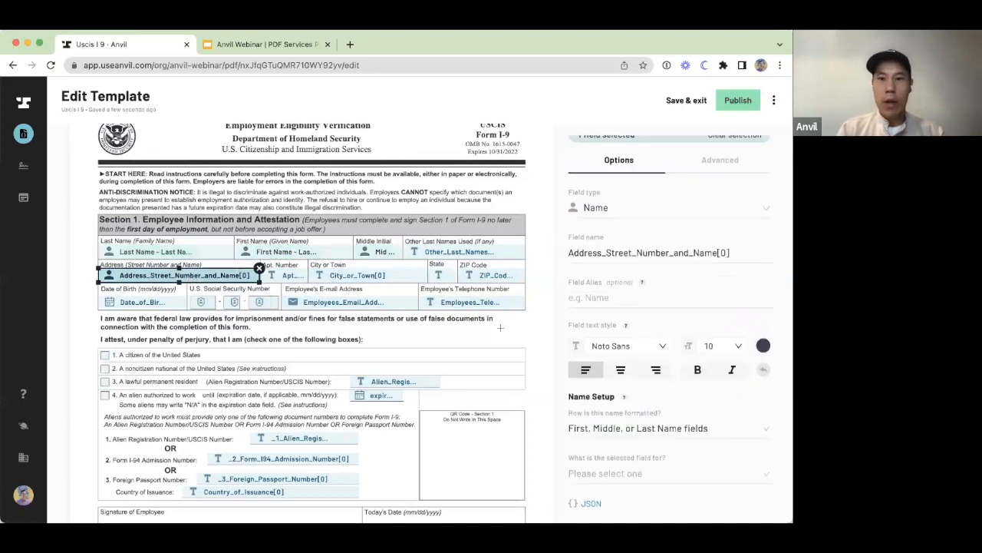
click(633, 209)
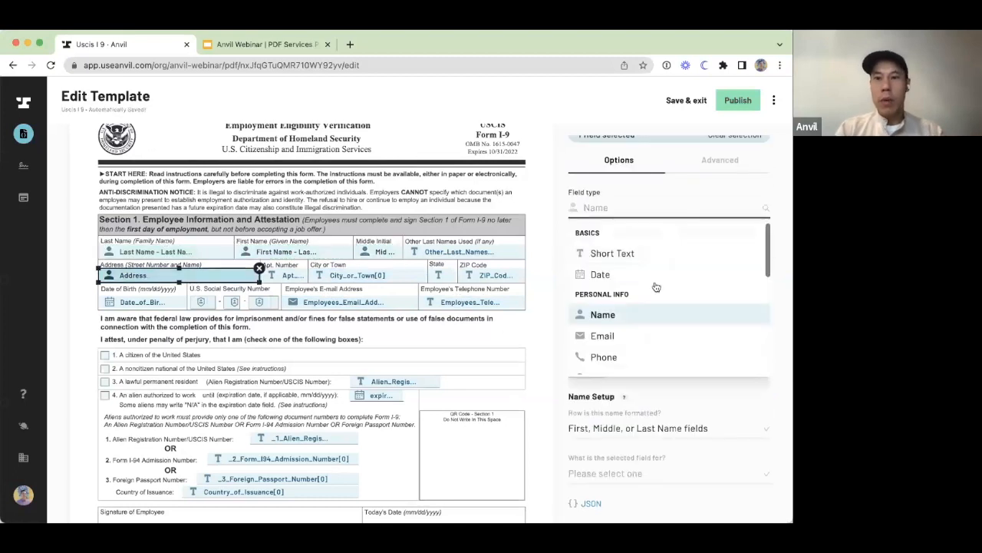
scroll(657, 289, down, 3)
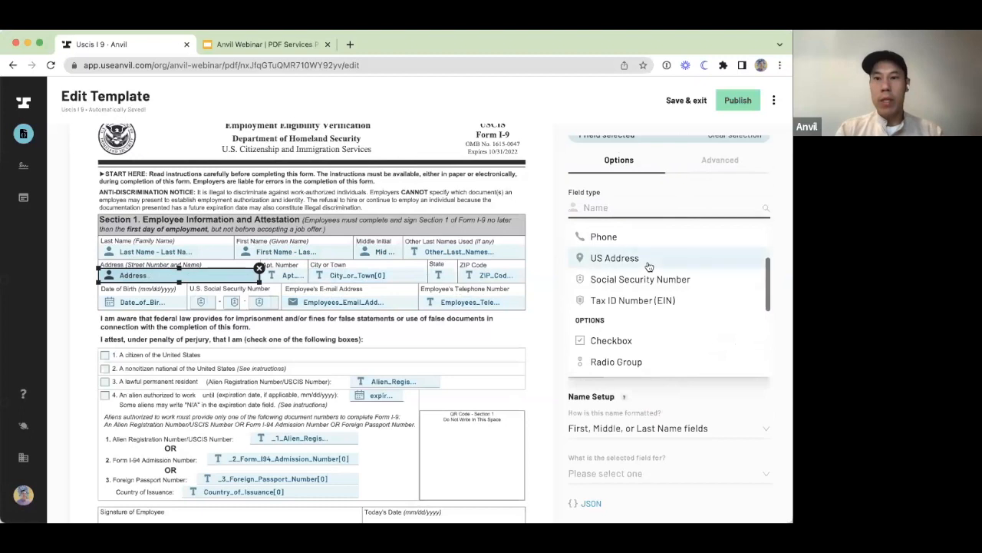
click(647, 261)
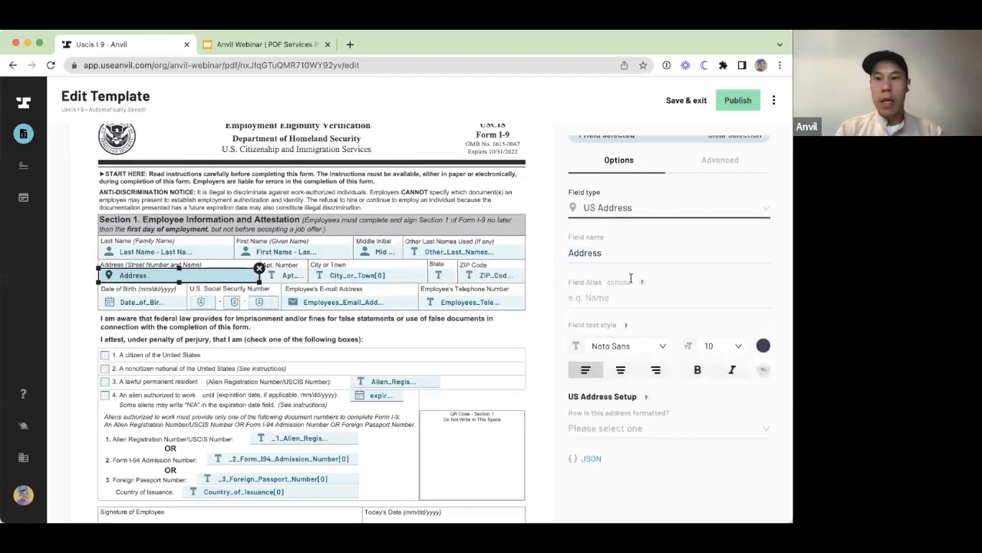
Set the Address field's format to Street, City, State, and Zip fields and assign it as Street 1
click(647, 435)
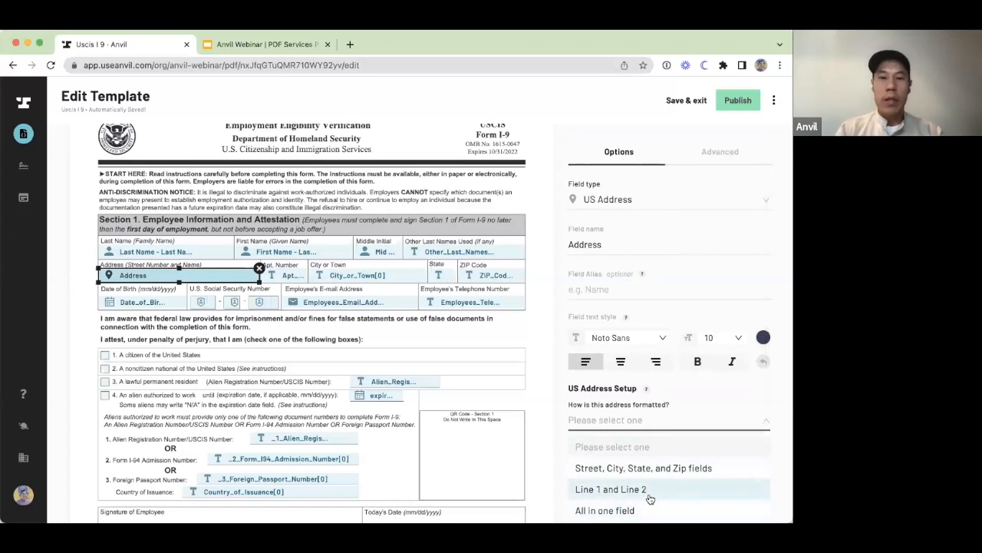
click(647, 470)
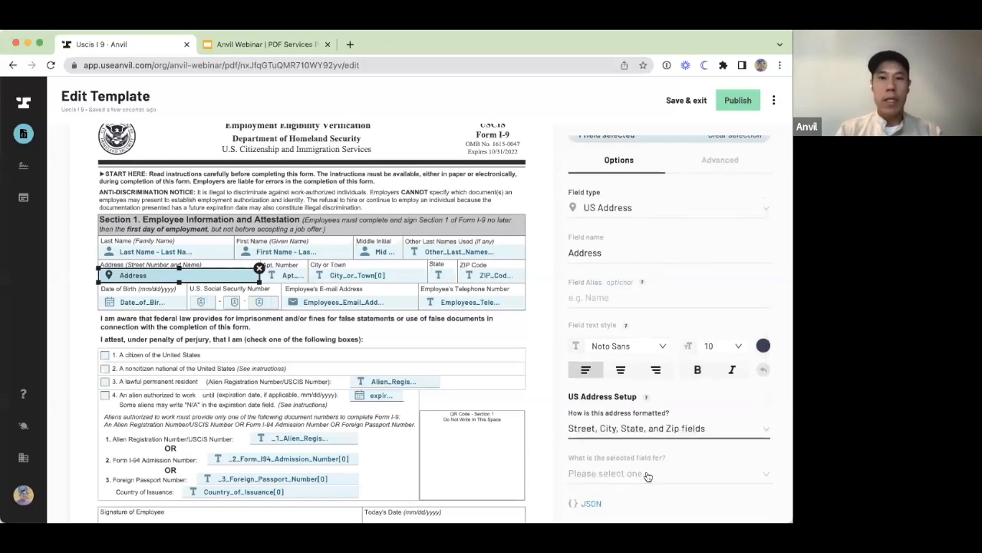
click(647, 475)
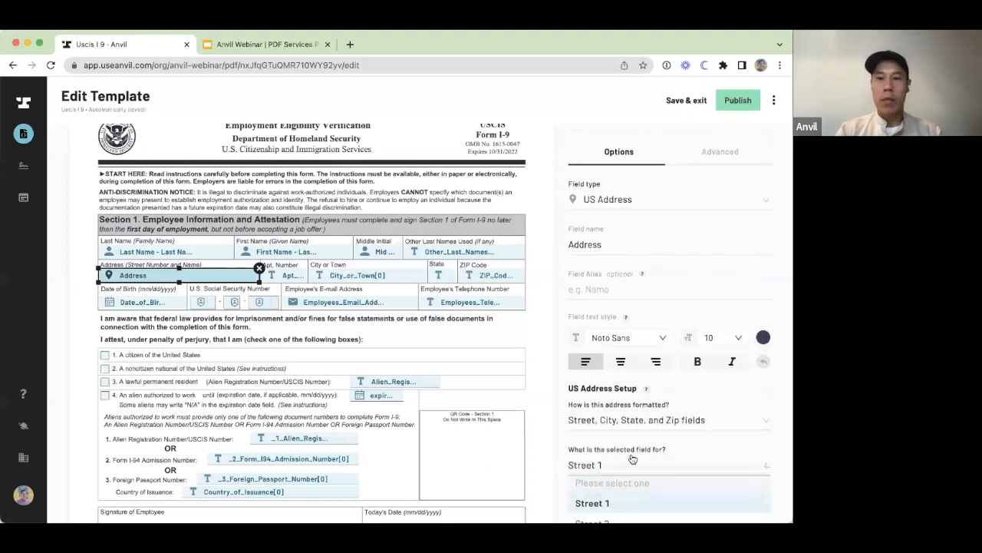
scroll(633, 459, down, 2)
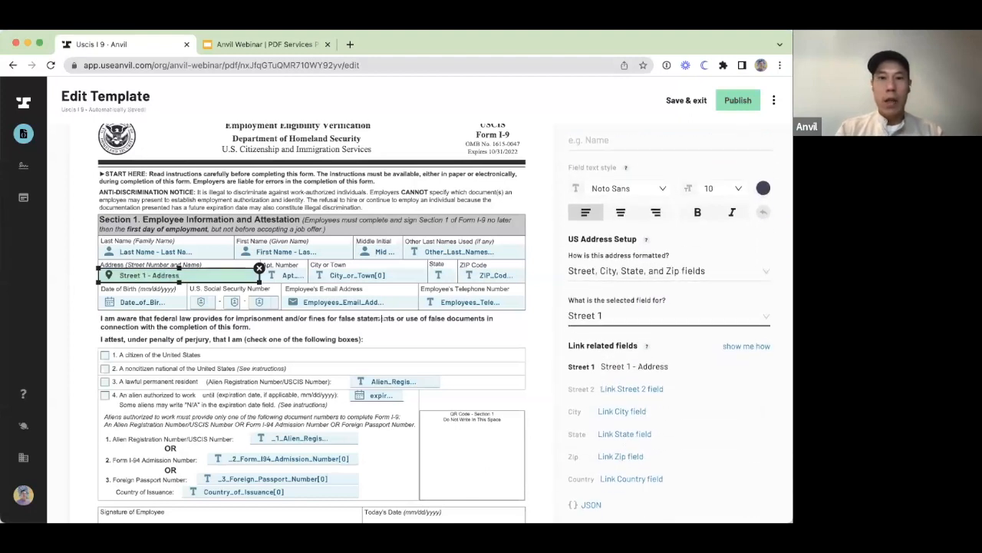
Link the apartment number field as Street 2 and the city, state and ZIP code fields as the address's matching parts
click(610, 390)
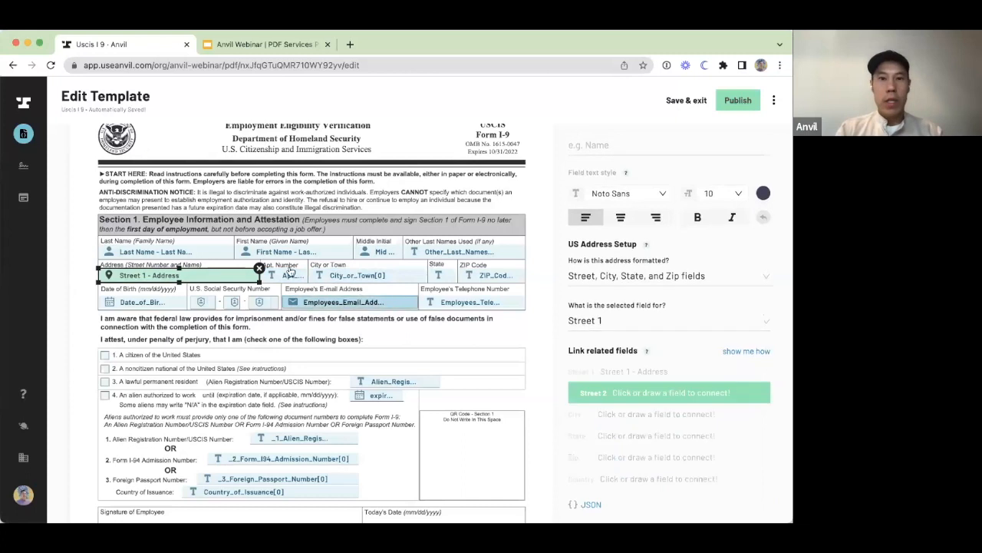
click(293, 278)
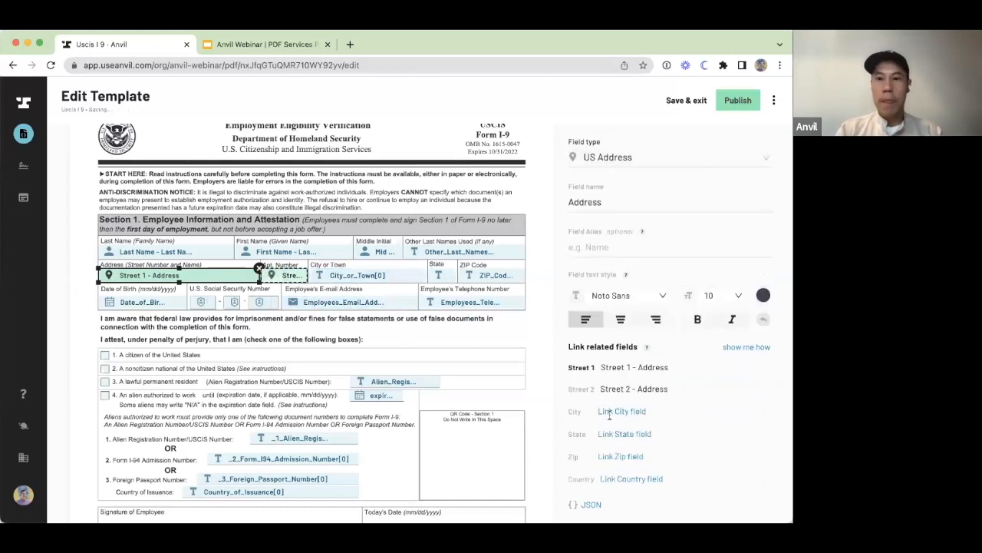
click(367, 276)
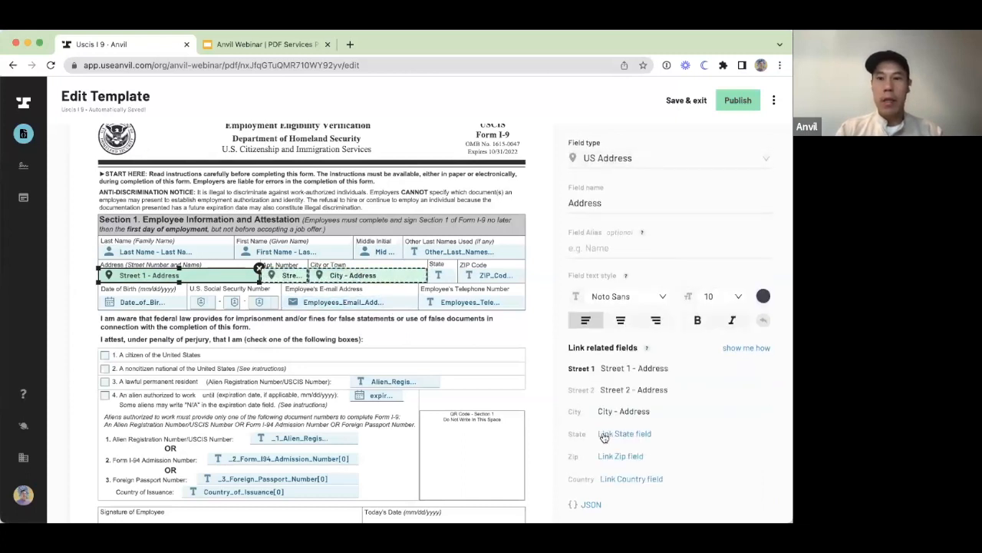
click(442, 276)
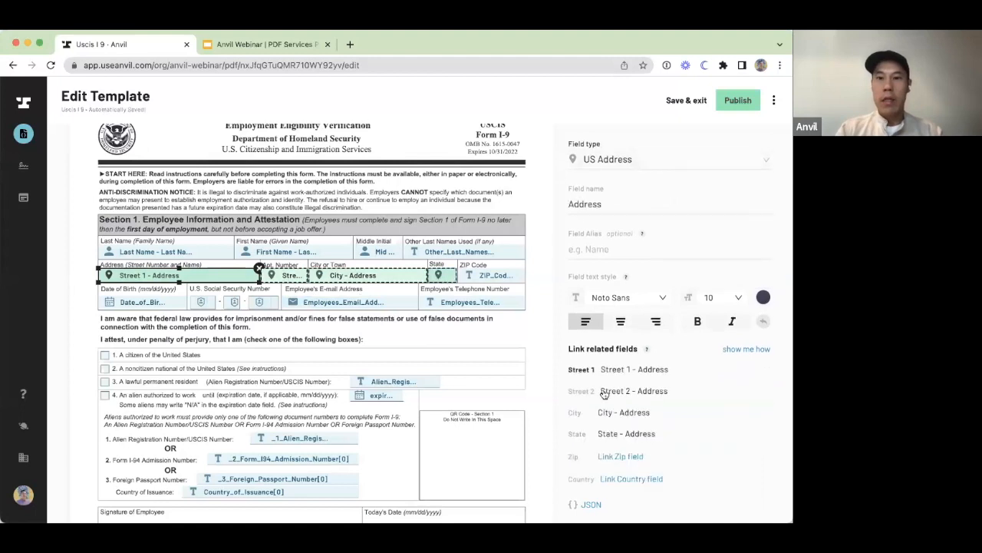
click(616, 456)
click(488, 275)
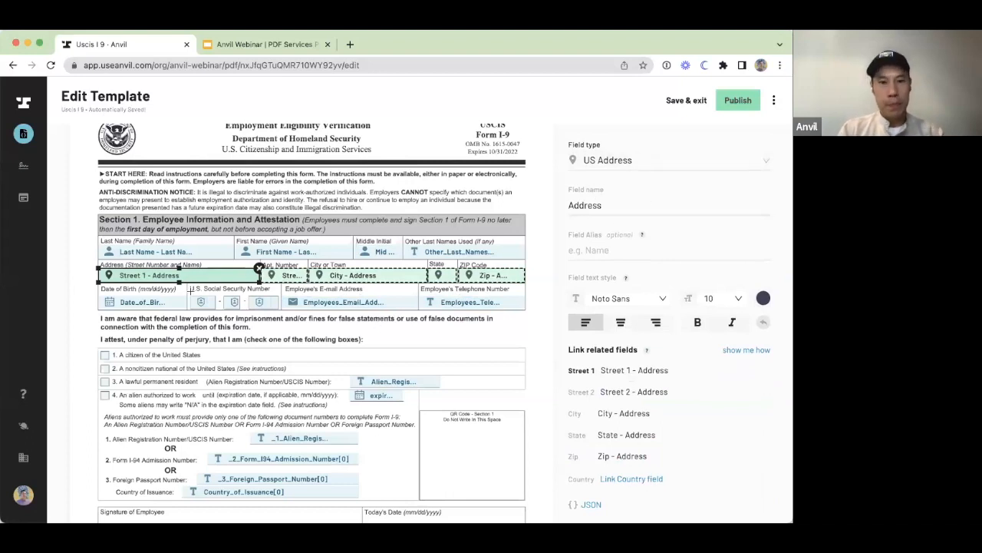
Rename the date of birth field as Birthday and keep Date as its field type
click(153, 304)
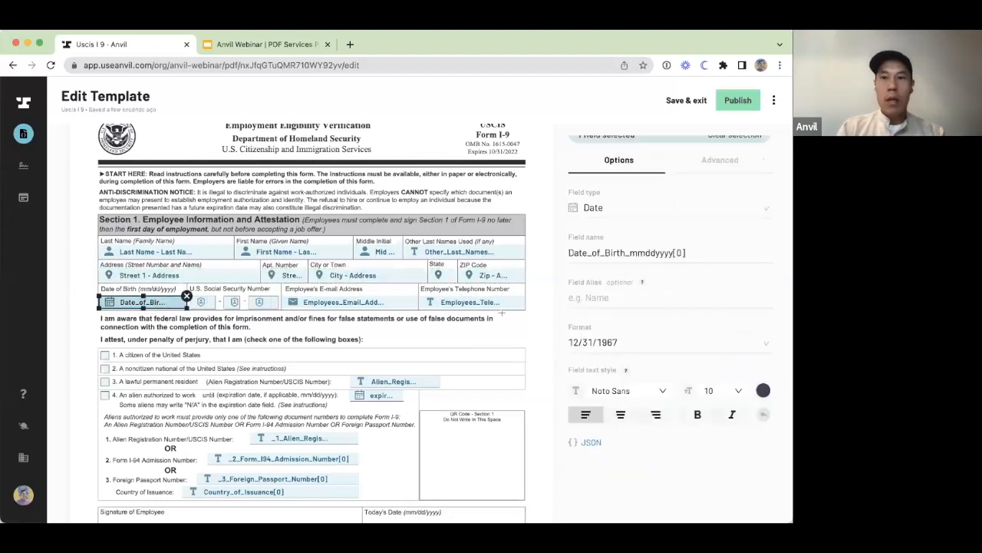
click(651, 218)
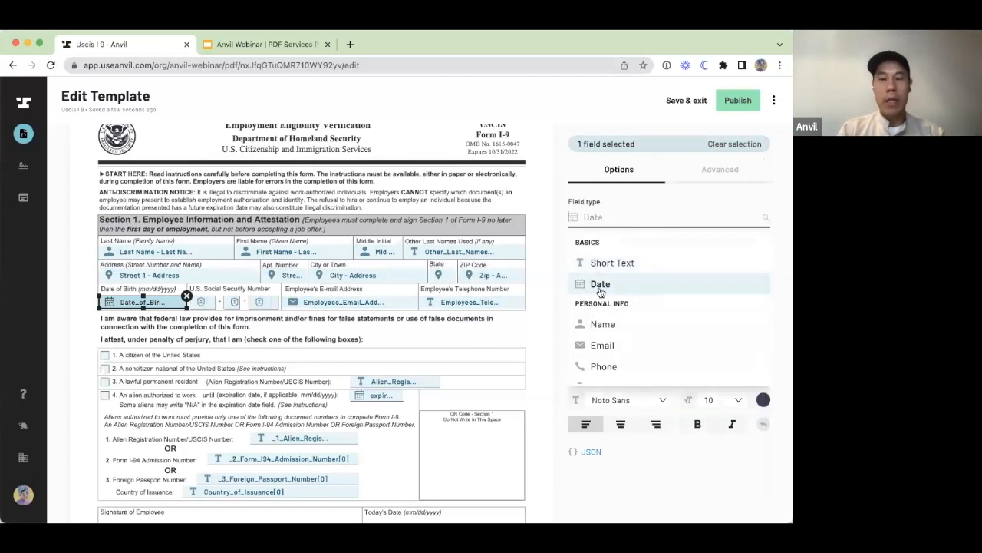
click(597, 202)
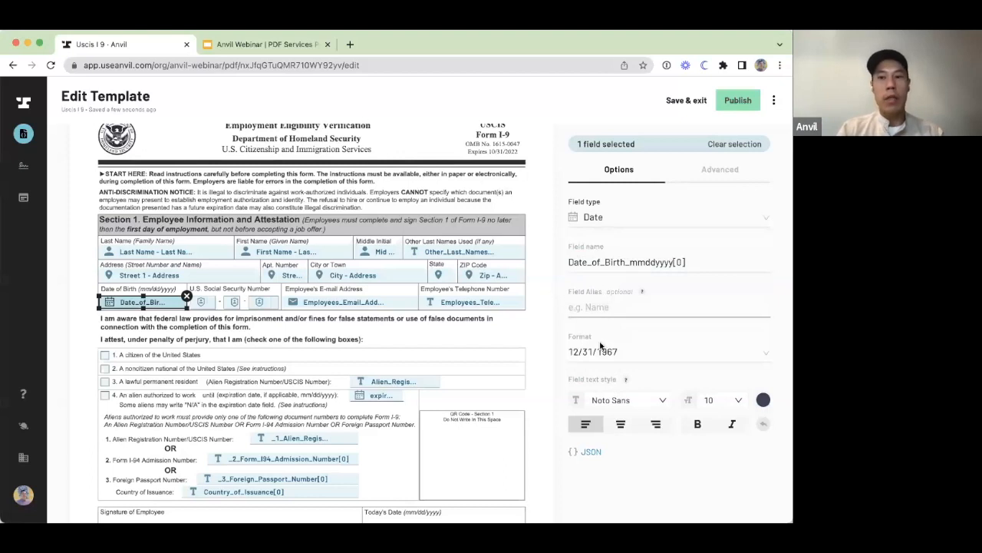
triple_click(665, 262)
text(Bir)
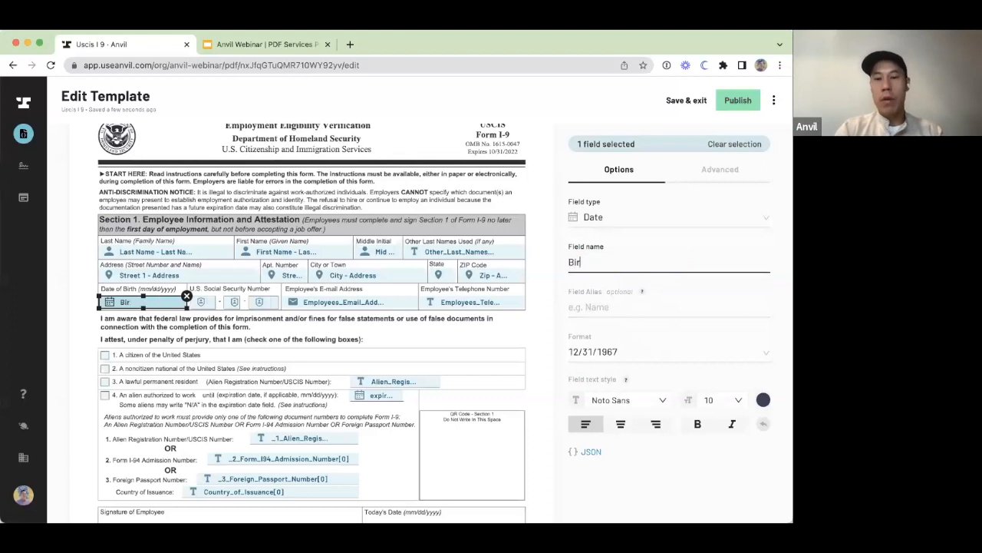
text(thday Fiel)
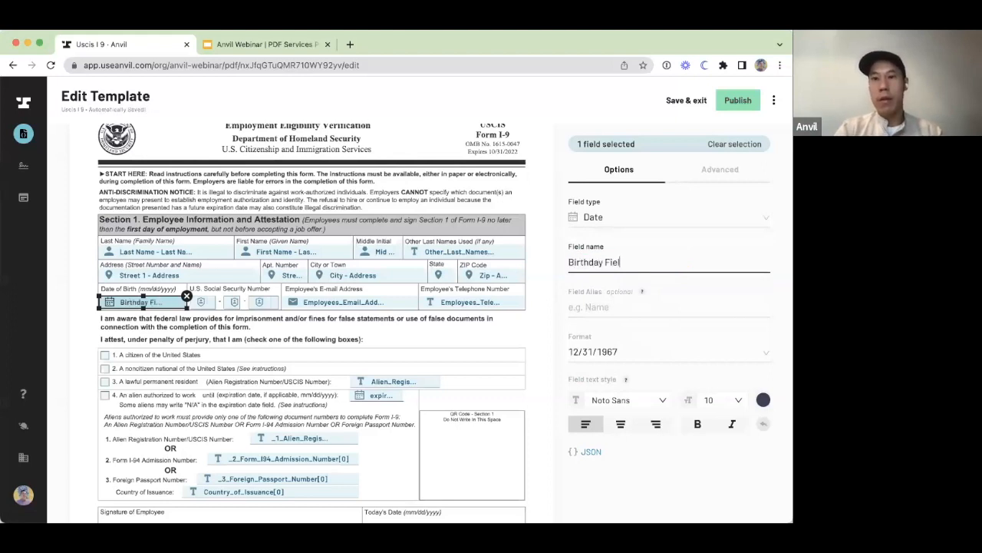
Set the Birthday field's date format to 12/31/1967
click(690, 356)
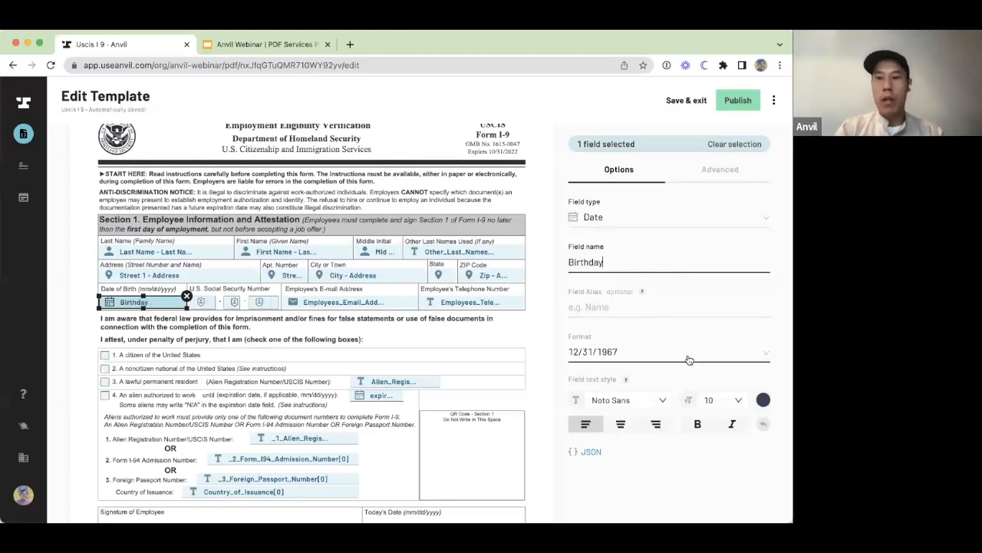
scroll(657, 411, down, 1)
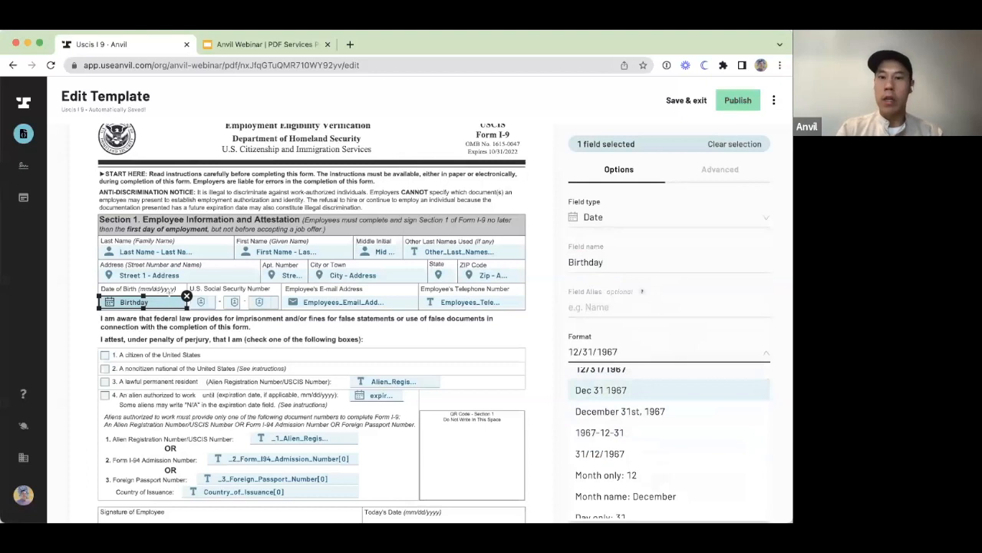
scroll(572, 407, up, 1)
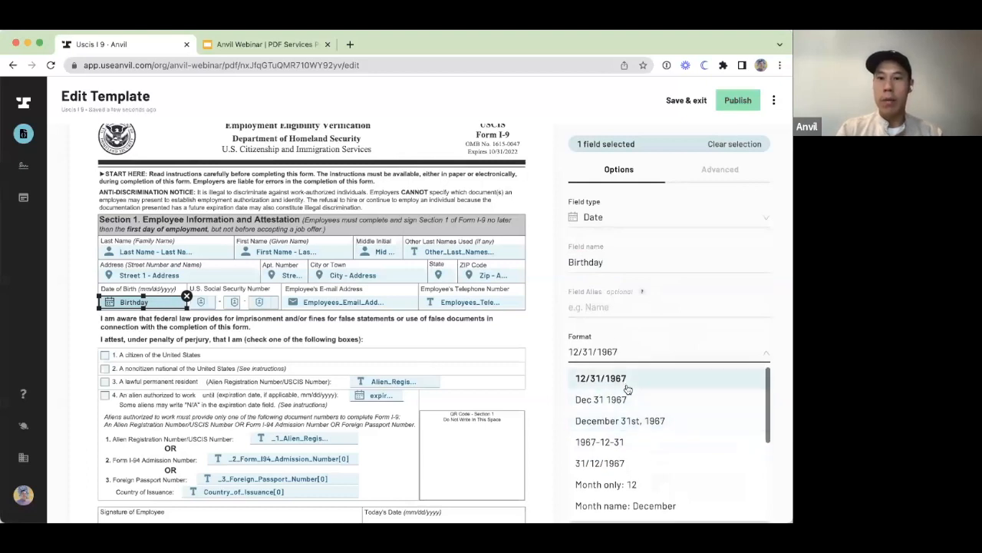
click(628, 388)
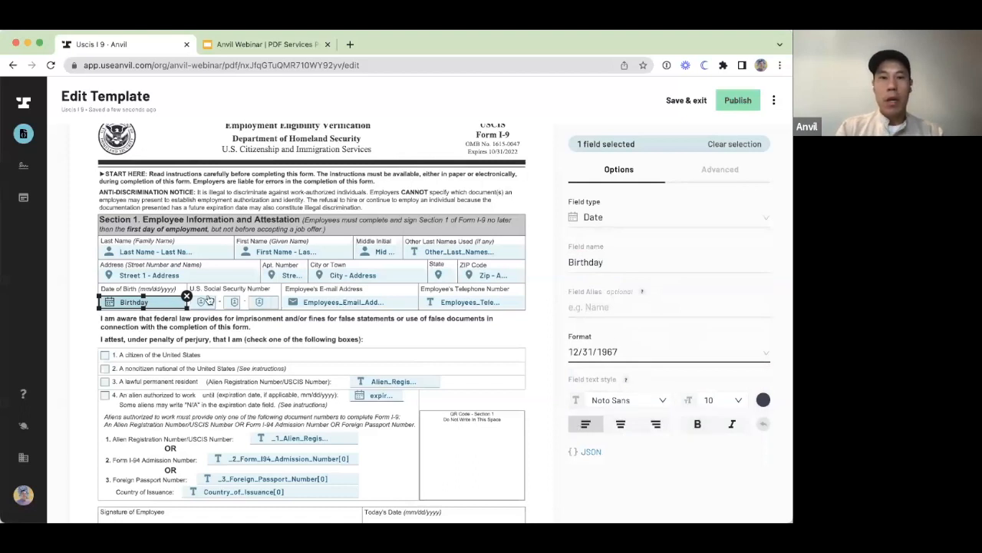
Split the field for the first three Social Security digits into separate single-character boxes matching the form's cells
click(199, 306)
click(199, 305)
click(235, 303)
click(261, 303)
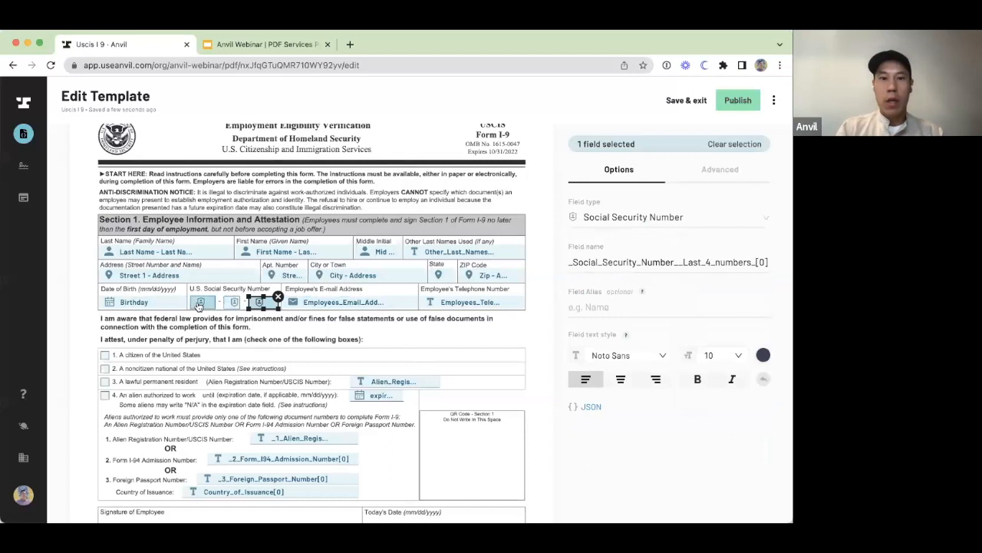
click(203, 304)
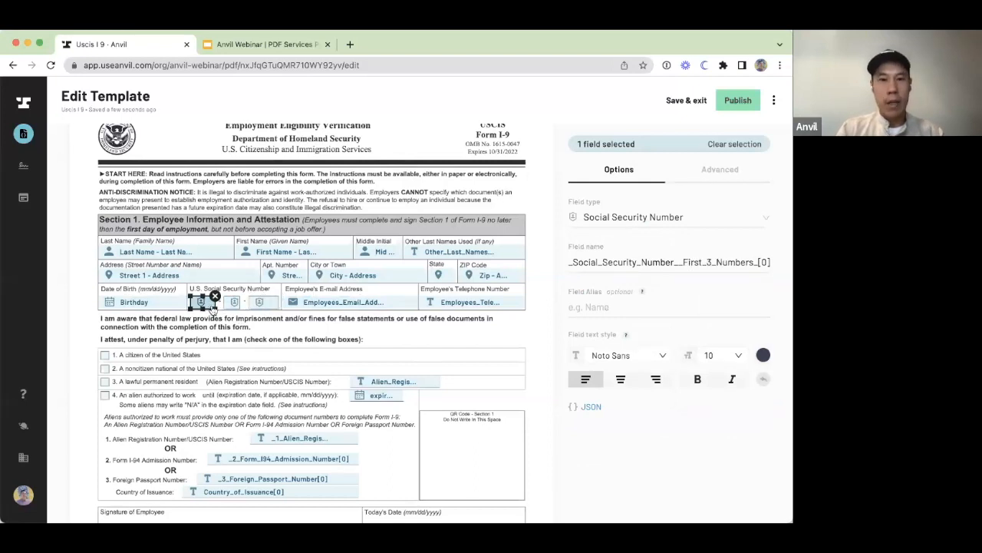
click(215, 297)
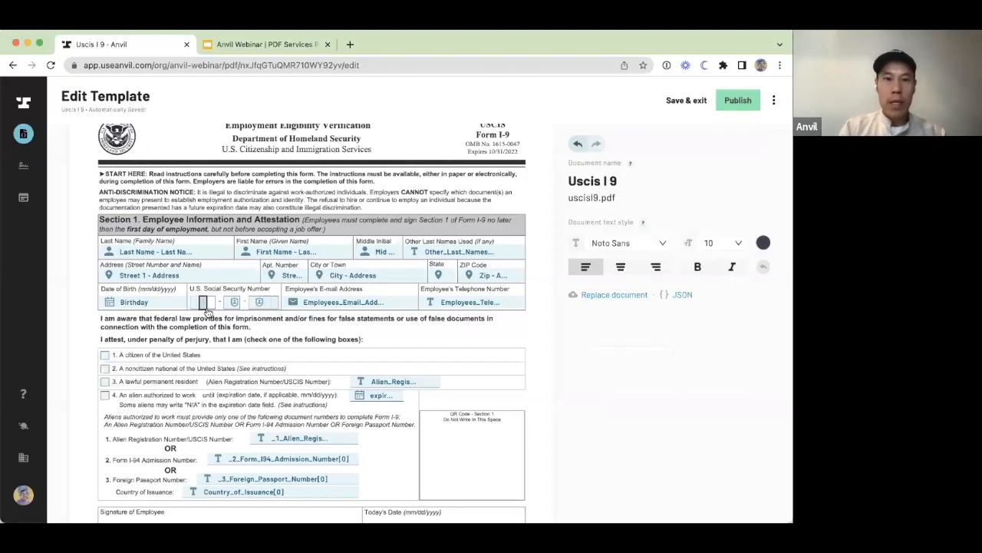
click(205, 303)
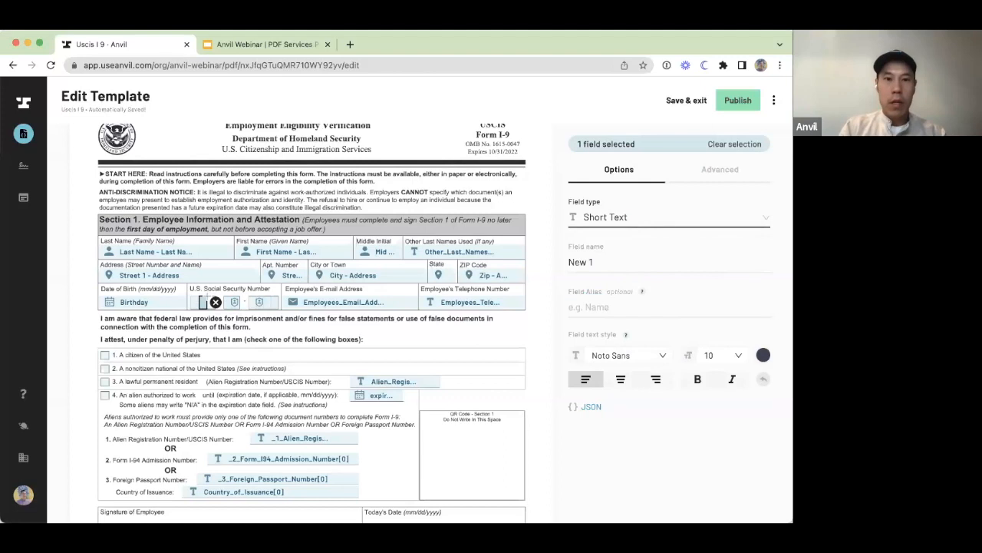
click(216, 302)
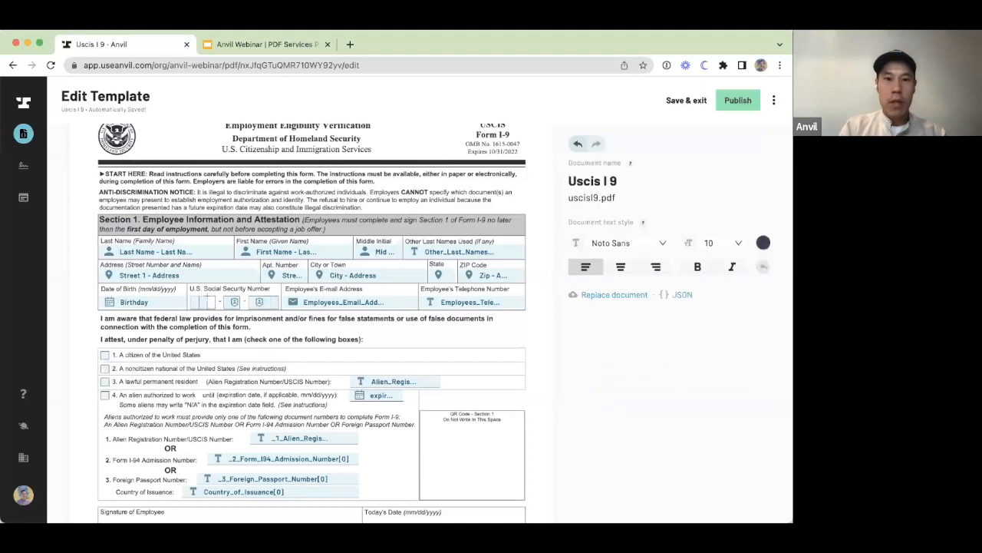
click(214, 307)
click(224, 304)
Change the first Social Security box's type to Text: Boxes Per Letter
click(195, 304)
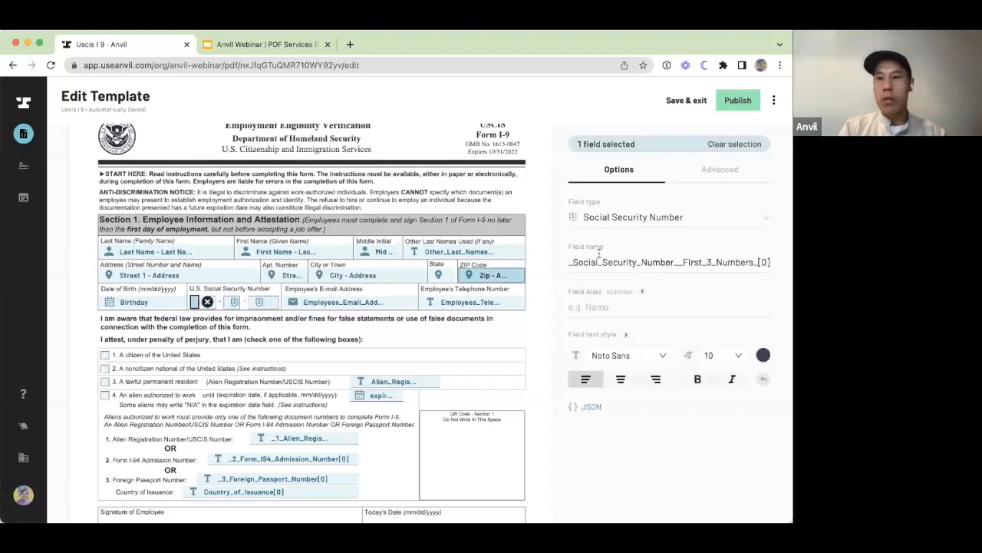
click(641, 217)
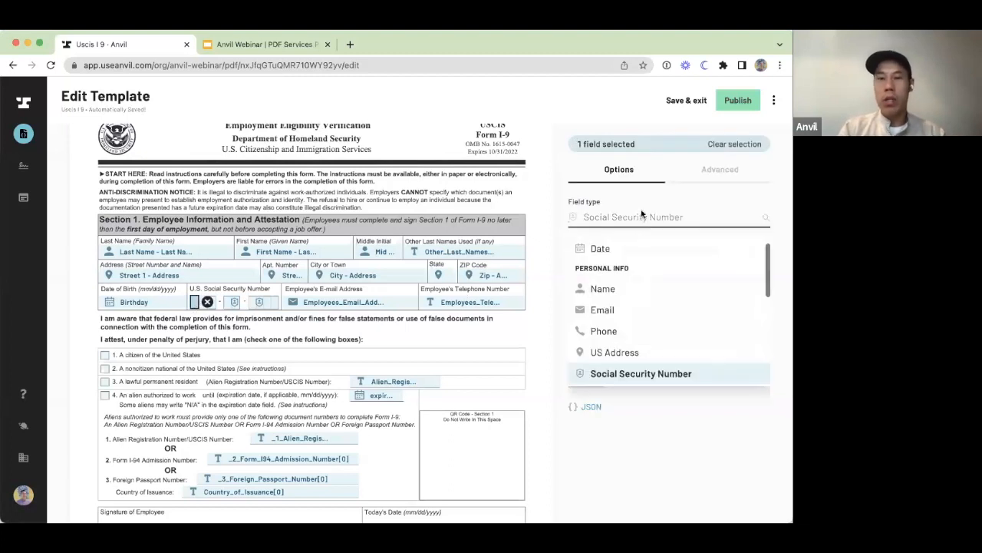
text(box)
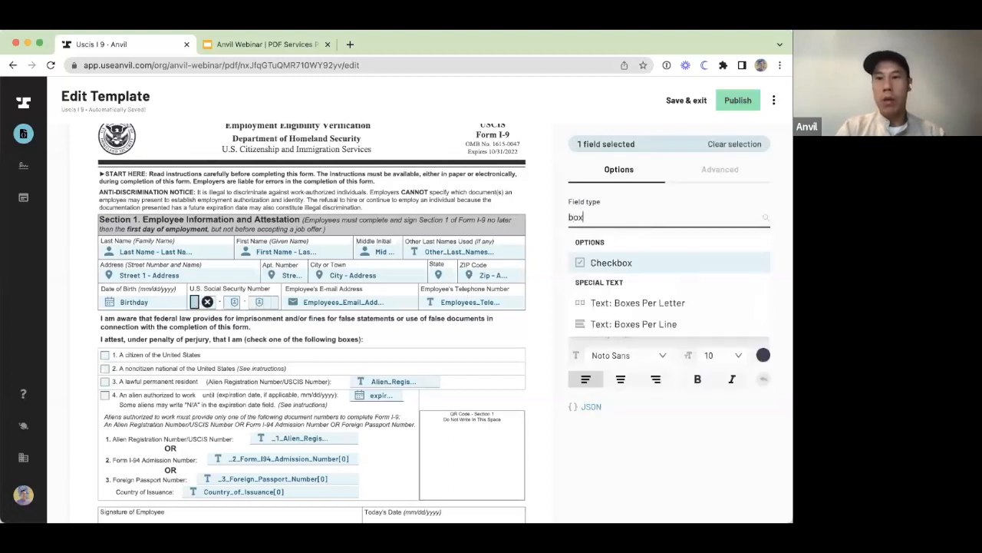
click(658, 302)
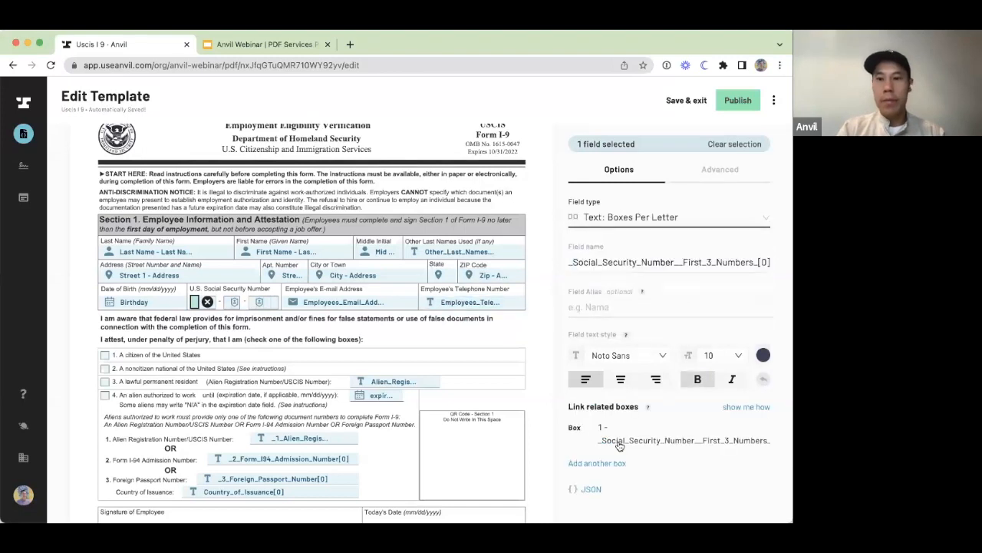
Set the type of the box for the third Social Security digit to Text: Boxes Per Letter
click(585, 462)
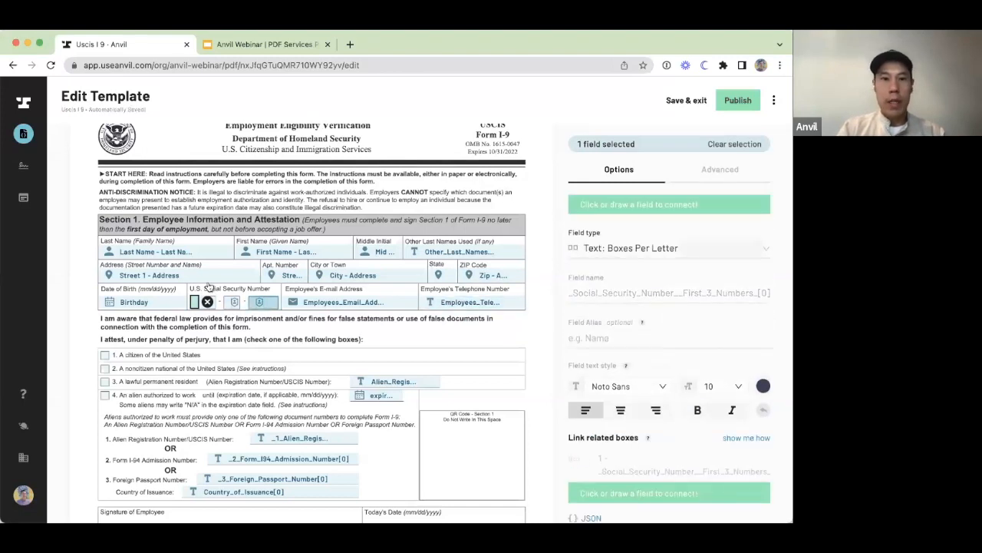
drag(206, 297, 216, 309)
click(643, 218)
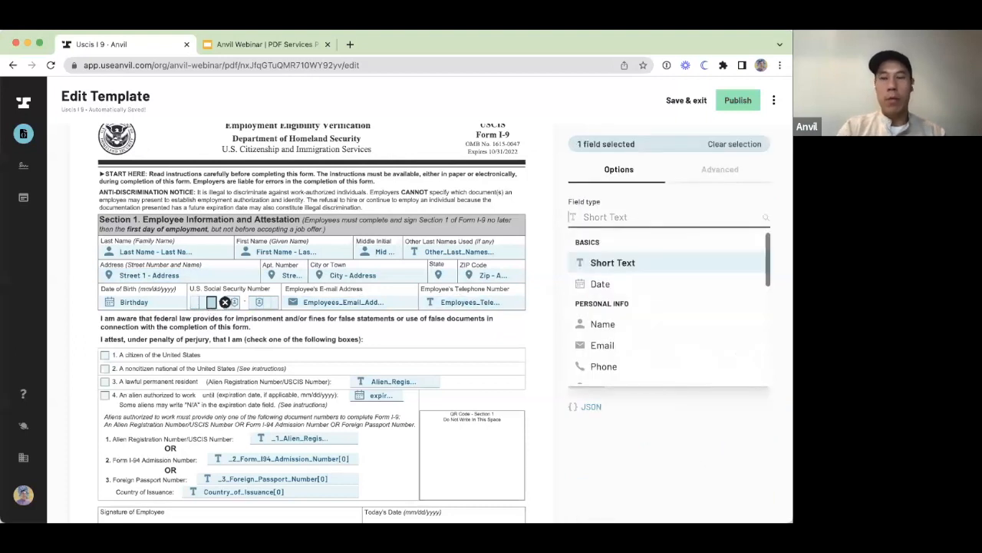
text(box)
click(642, 302)
Link the middle and first Social Security boxes to the third-digit box as related boxes and check the linked group
click(602, 451)
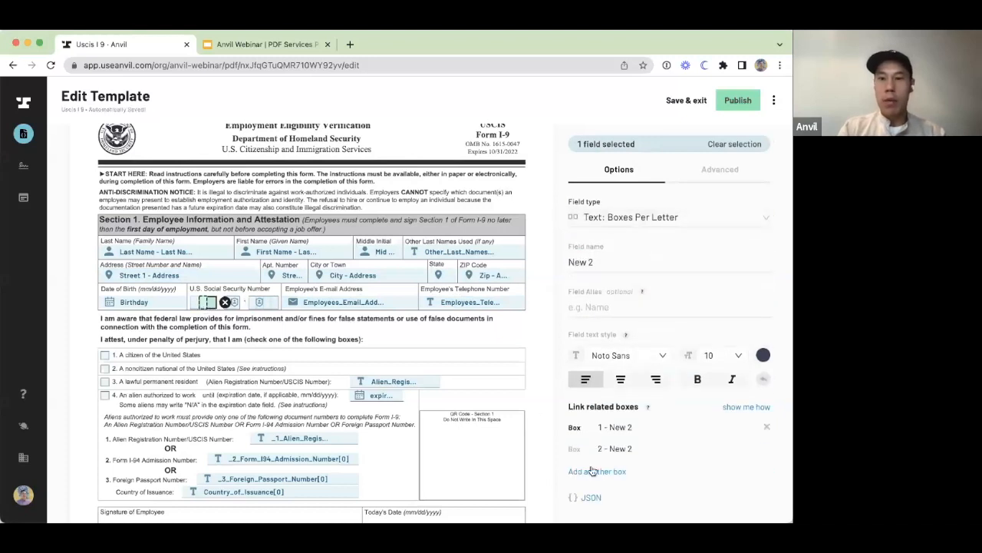
click(589, 471)
click(194, 304)
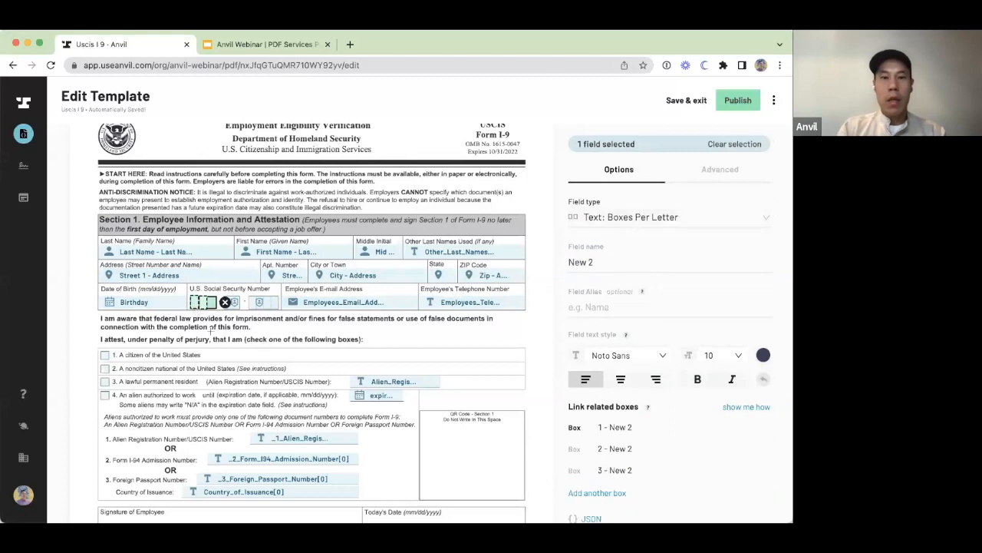
click(197, 307)
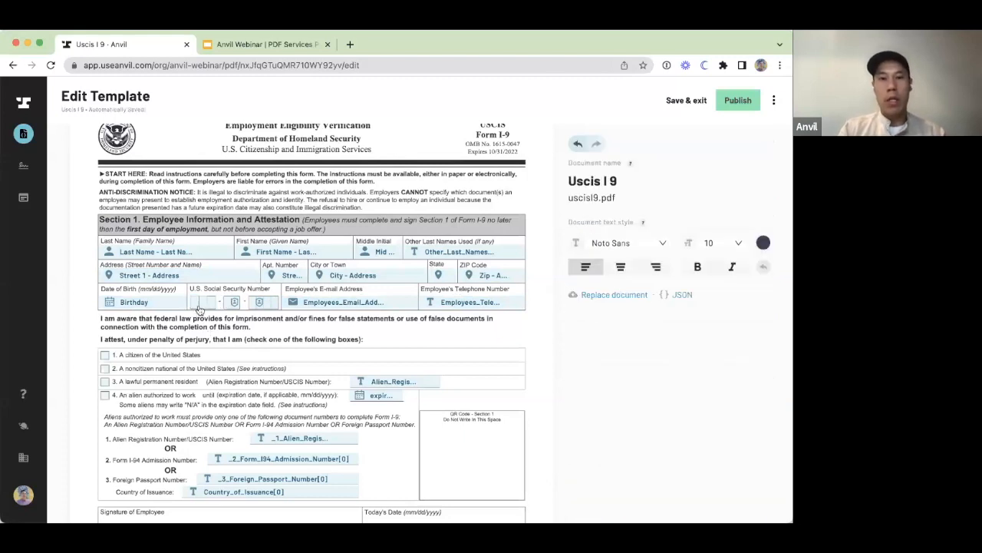
click(195, 304)
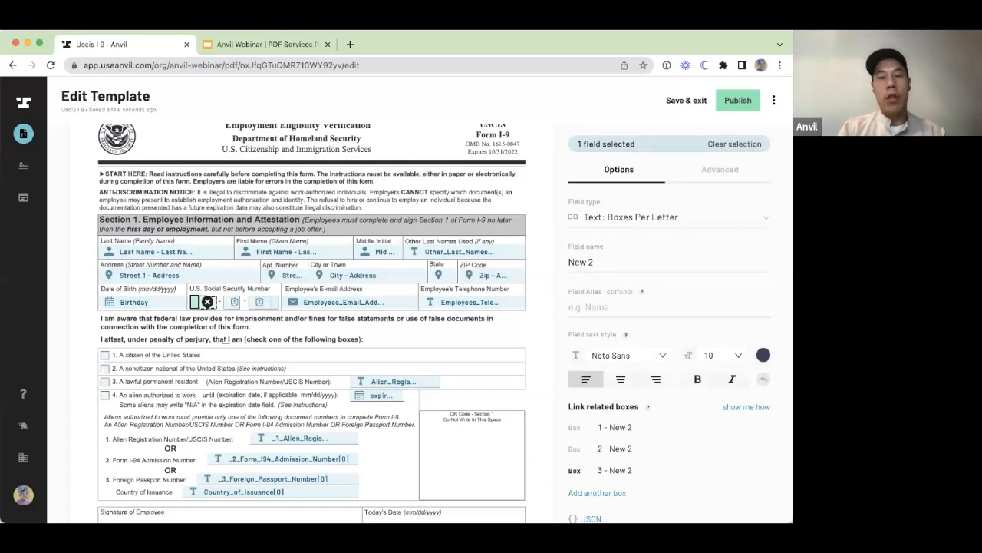
click(195, 327)
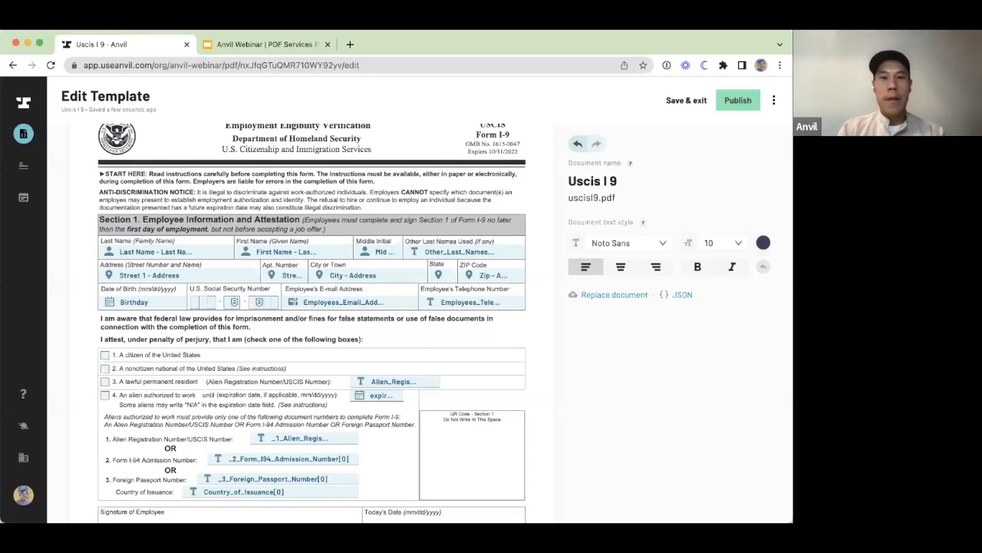
Rename the employee's e-mail address field as Email
click(327, 304)
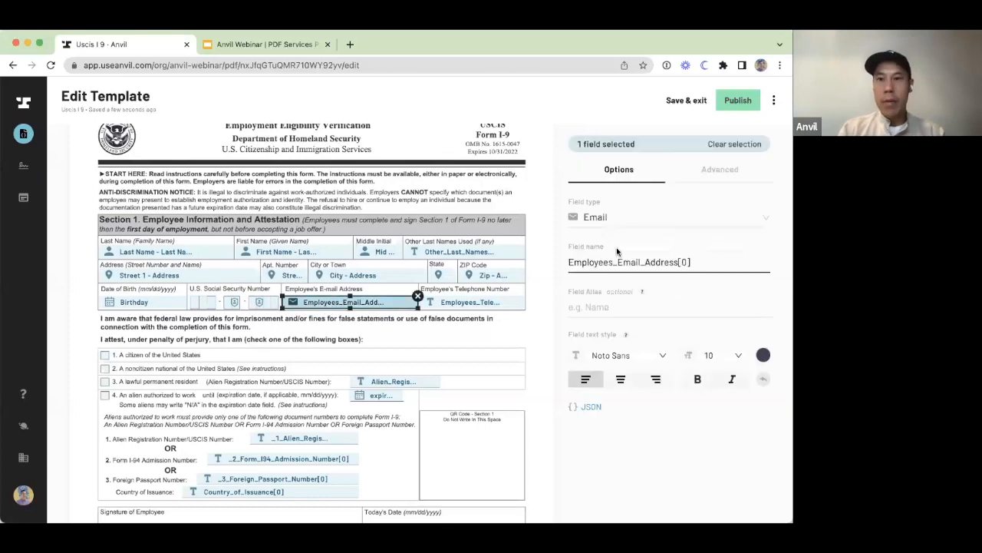
drag(569, 262, 657, 261)
triple_click(654, 258)
text(Email)
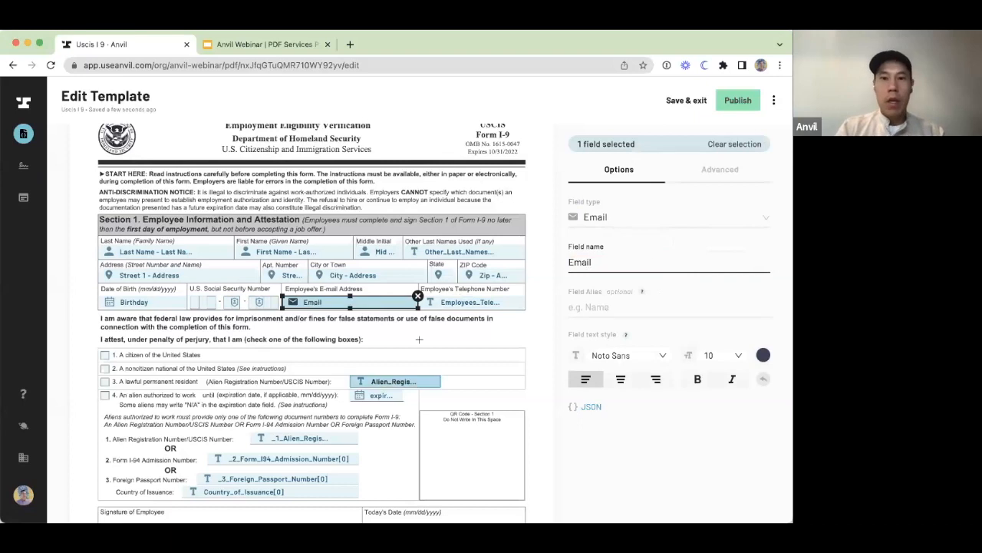
click(188, 316)
Change the type of the "A citizen of the United States" checkbox to Radio Group
scroll(188, 315, down, 1)
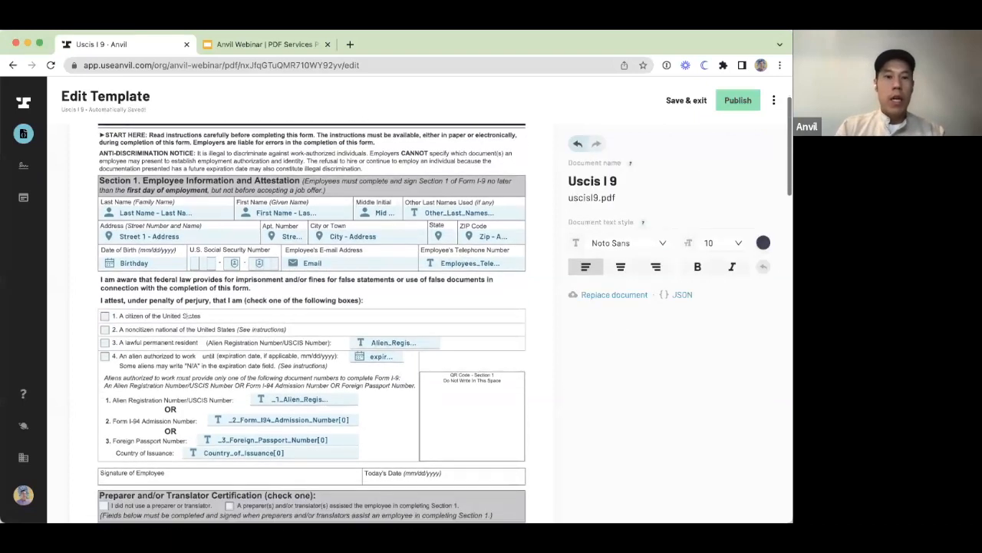
click(105, 315)
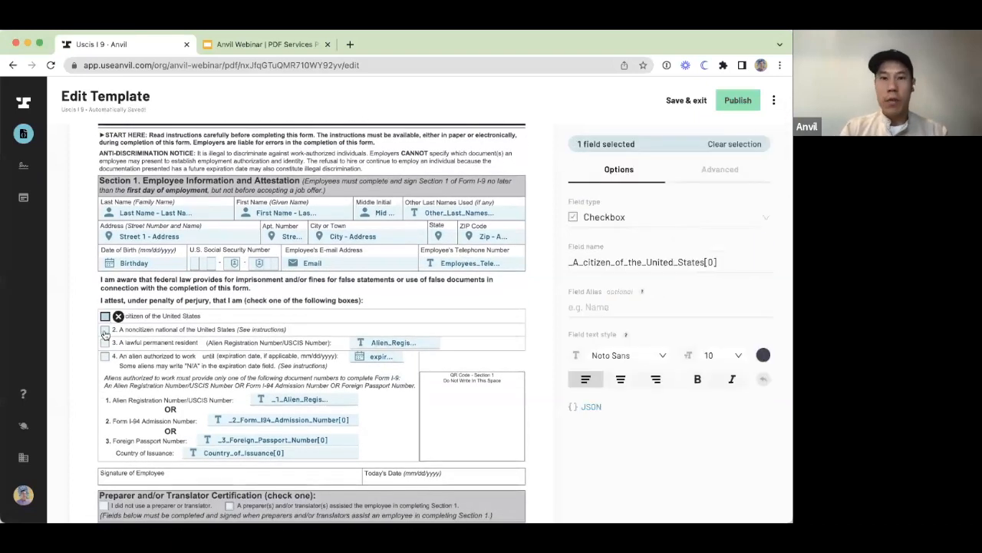
click(624, 225)
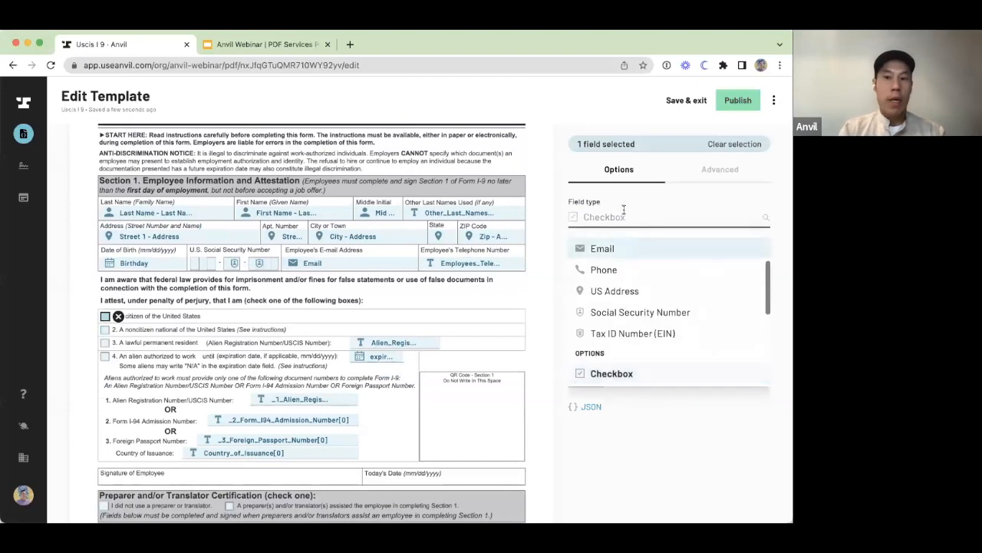
text(radio)
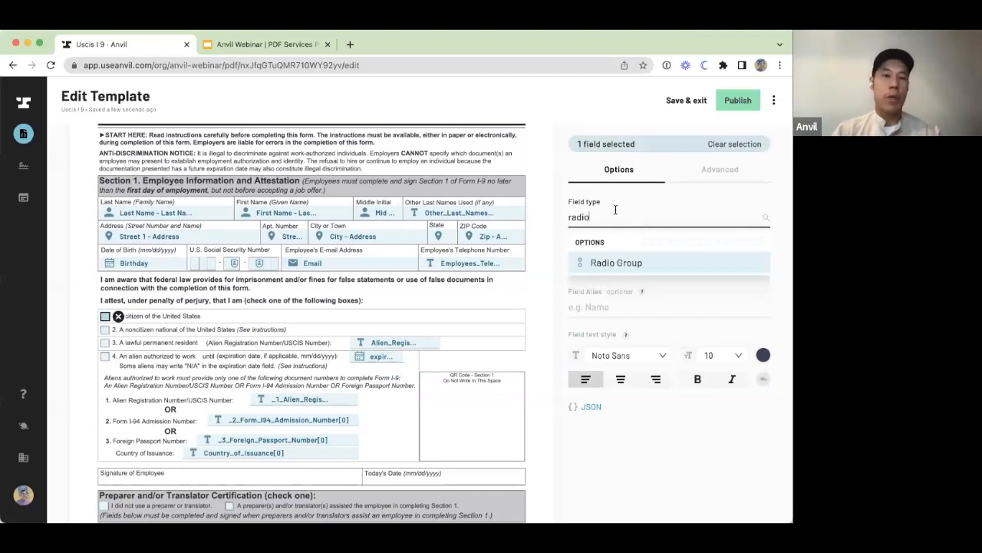
click(611, 263)
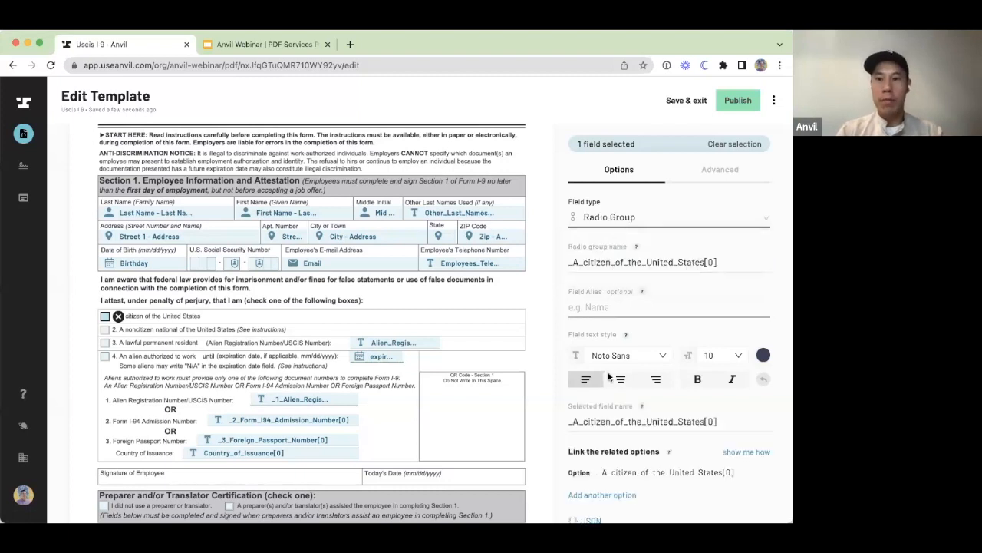
Link the noncitizen national, lawful permanent resident and alien authorized to work checkboxes as related options of the citizen radio group
click(606, 479)
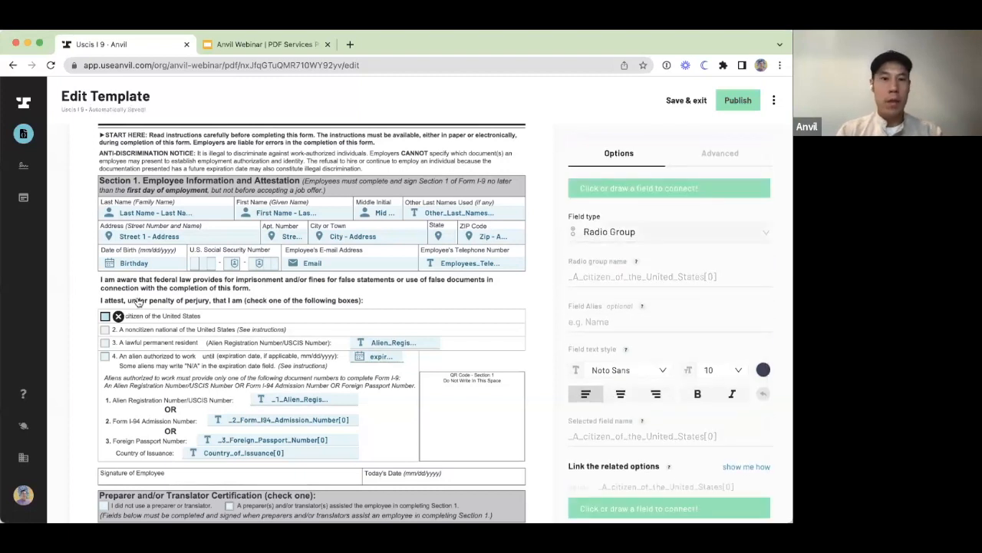
click(104, 331)
scroll(107, 334, down, 2)
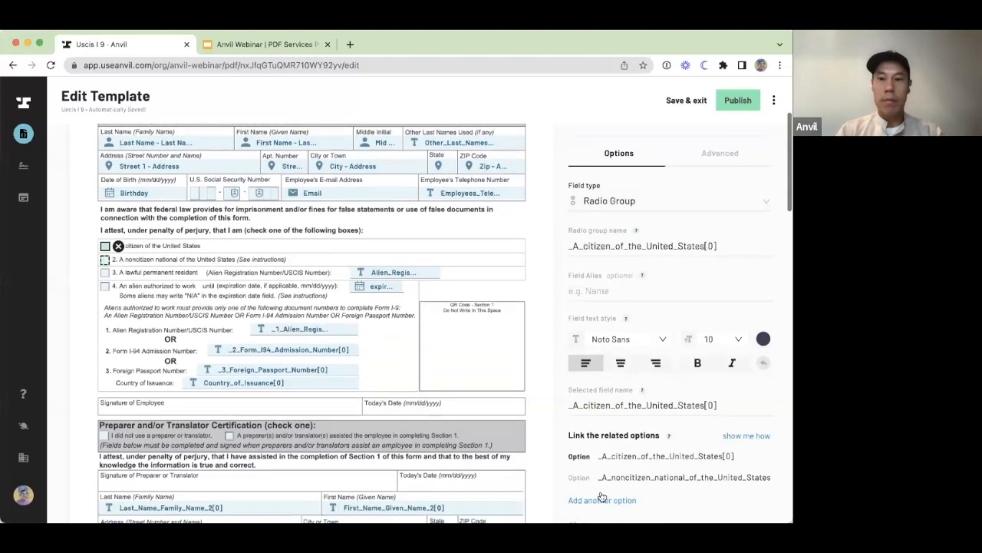
click(602, 501)
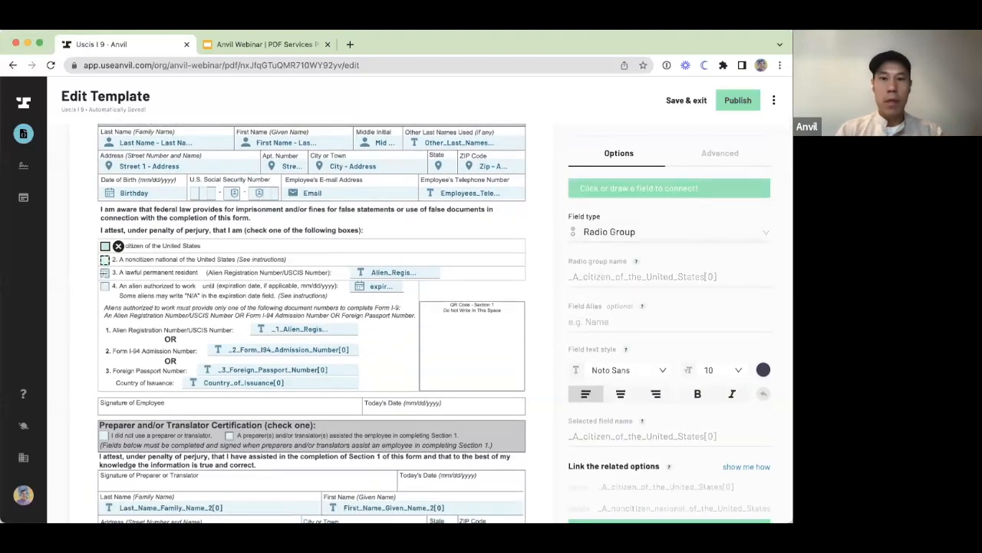
click(105, 271)
scroll(307, 322, down, 1)
scroll(604, 460, down, 2)
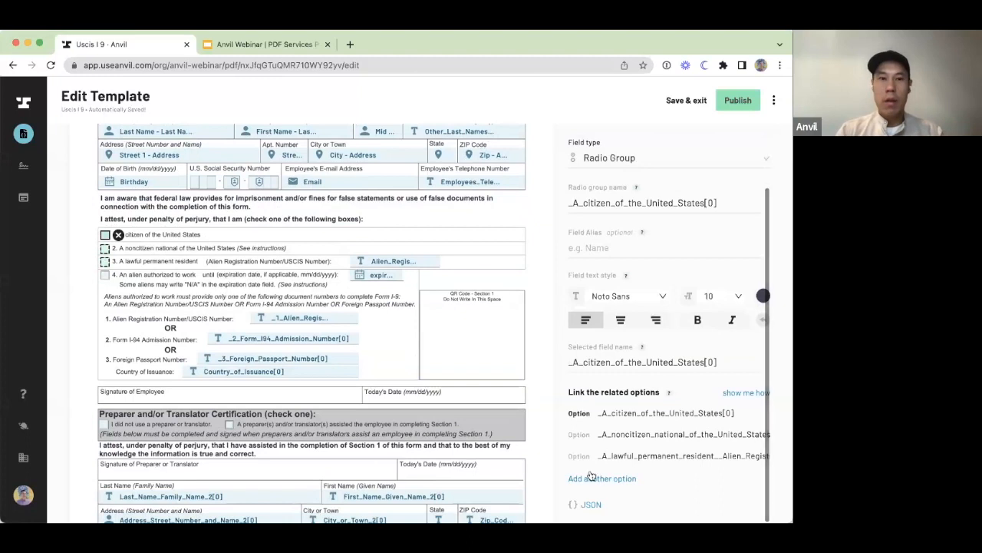
click(603, 478)
click(106, 275)
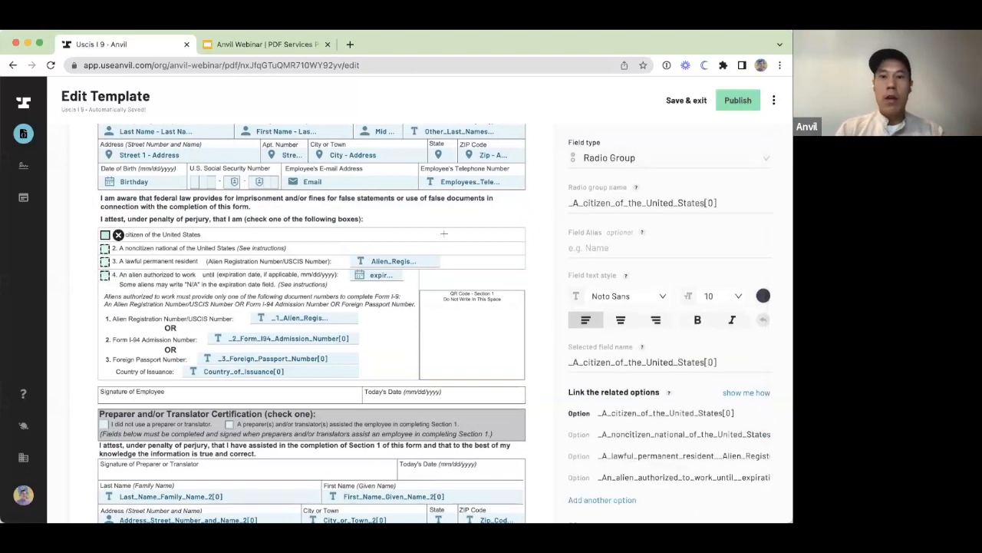
click(418, 210)
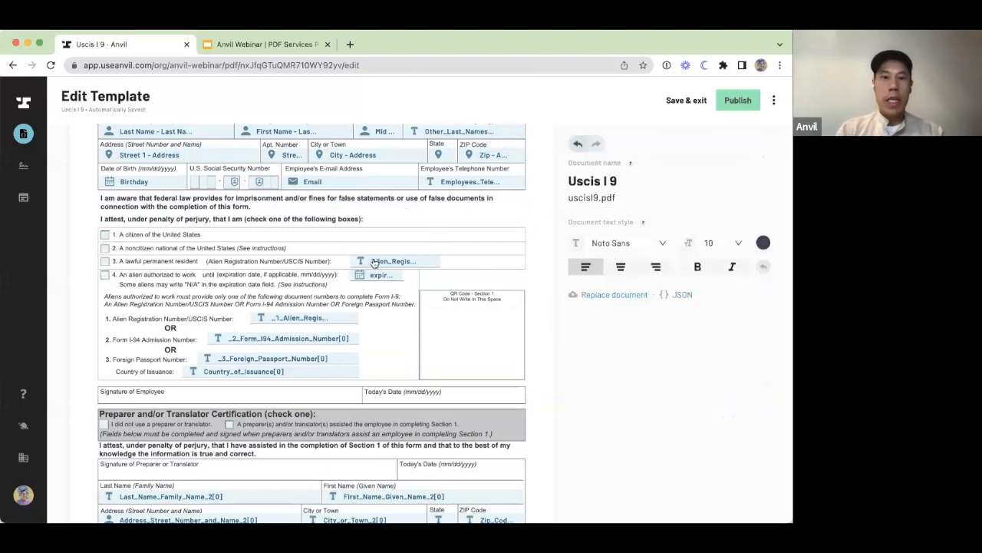
Try centre, right and left alignment plus bold and italic on the Alien Registration Number field beside the lawful permanent resident option
drag(384, 259, 342, 265)
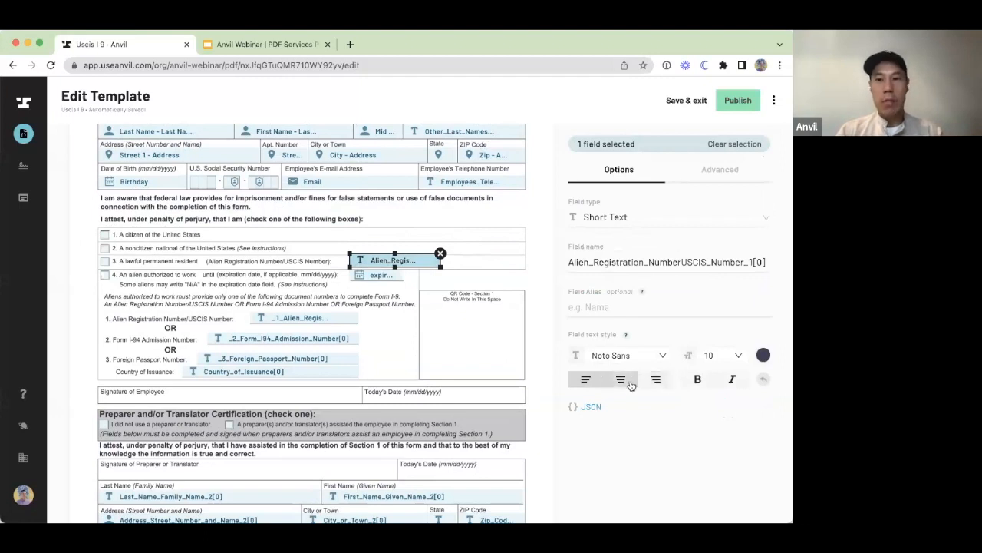
click(628, 382)
click(658, 385)
click(585, 381)
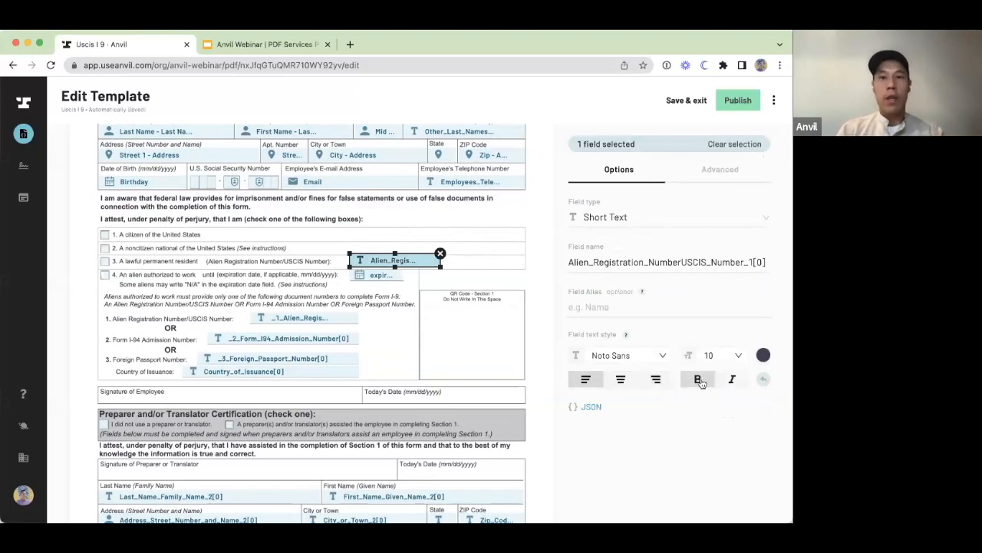
click(699, 380)
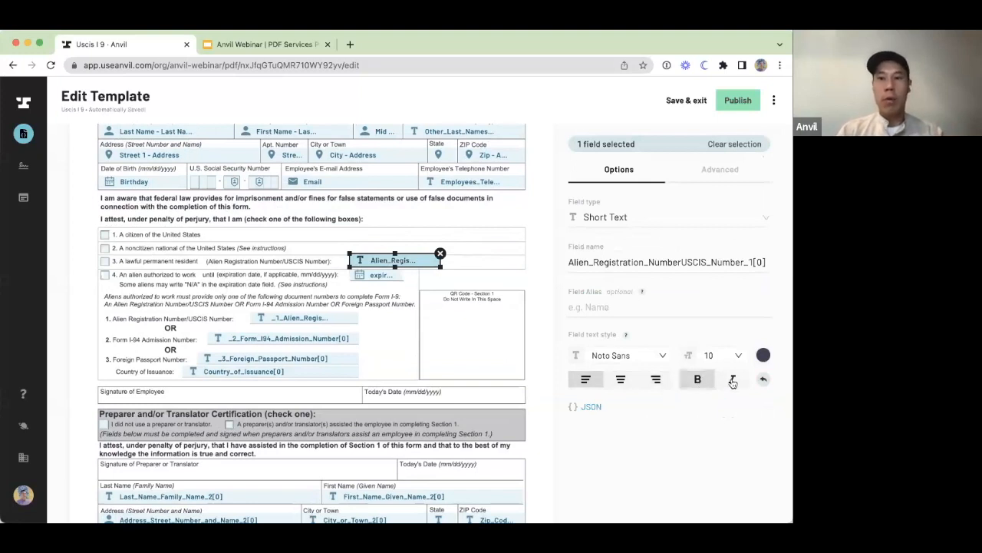
click(733, 381)
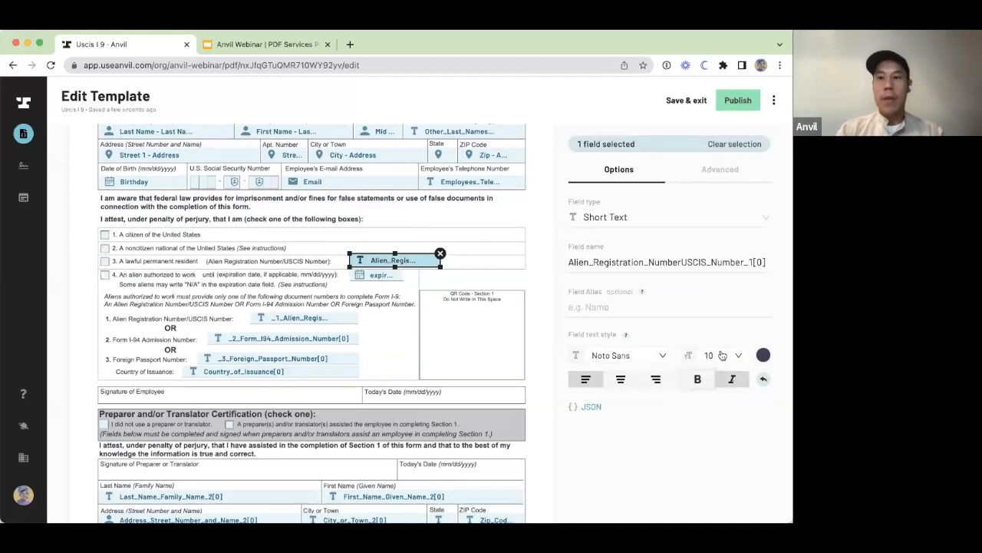
Examine the font families and font sizes available for the selected Alien Registration Number field
click(626, 355)
scroll(649, 399, down, 5)
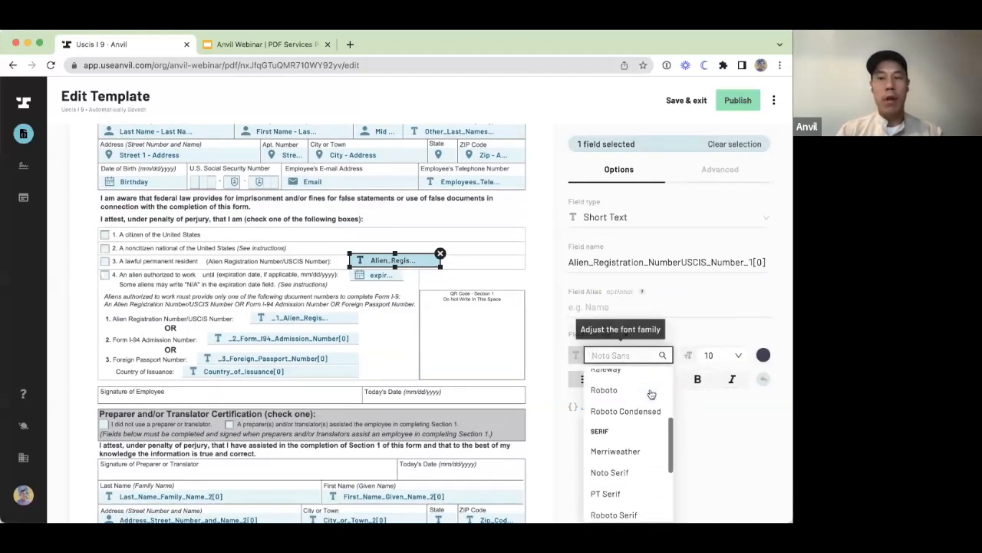
scroll(647, 405, down, 5)
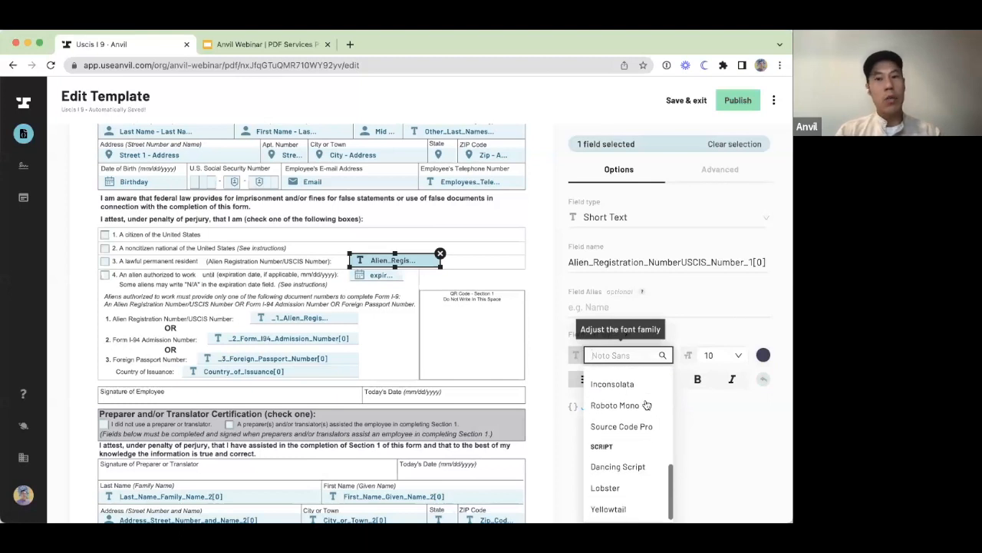
scroll(647, 405, down, 1)
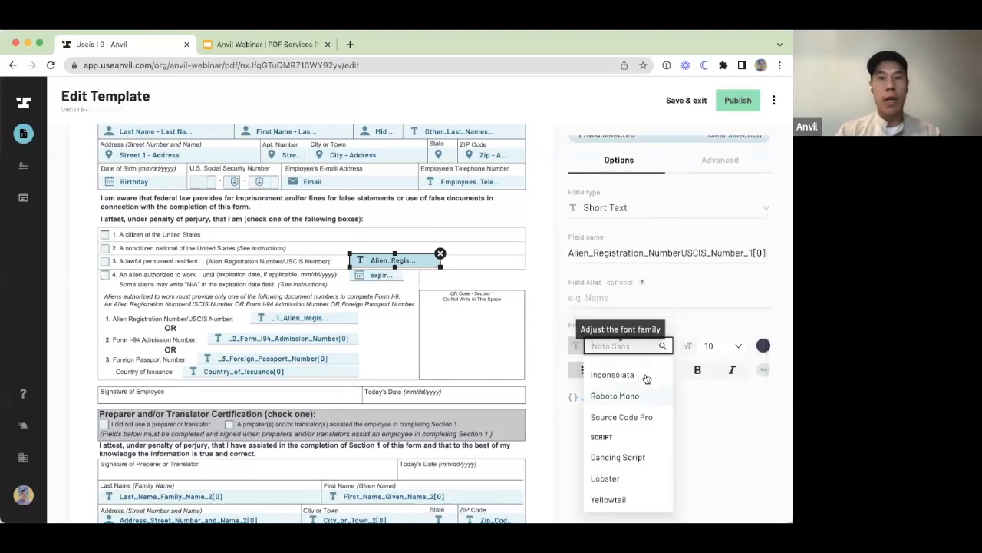
scroll(647, 378, up, 5)
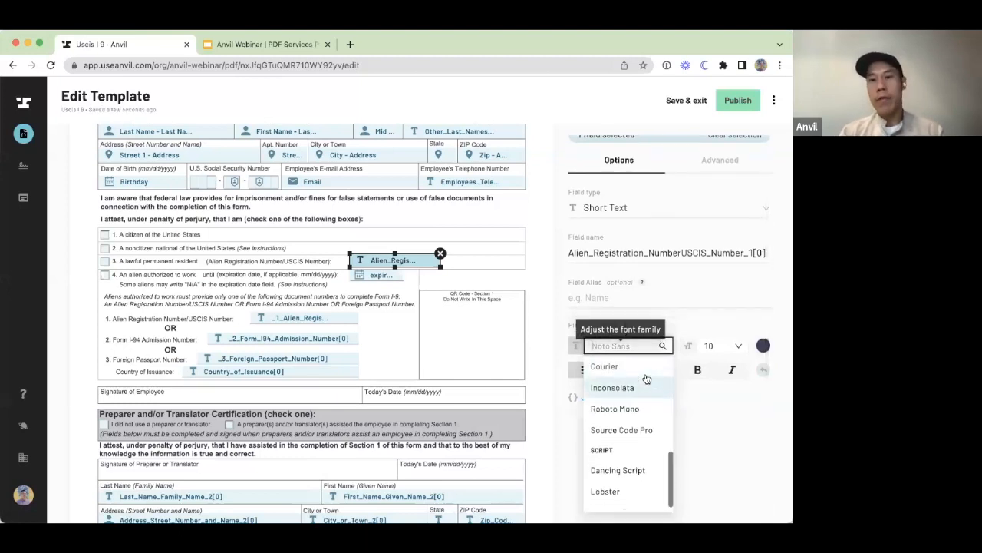
scroll(646, 378, up, 2)
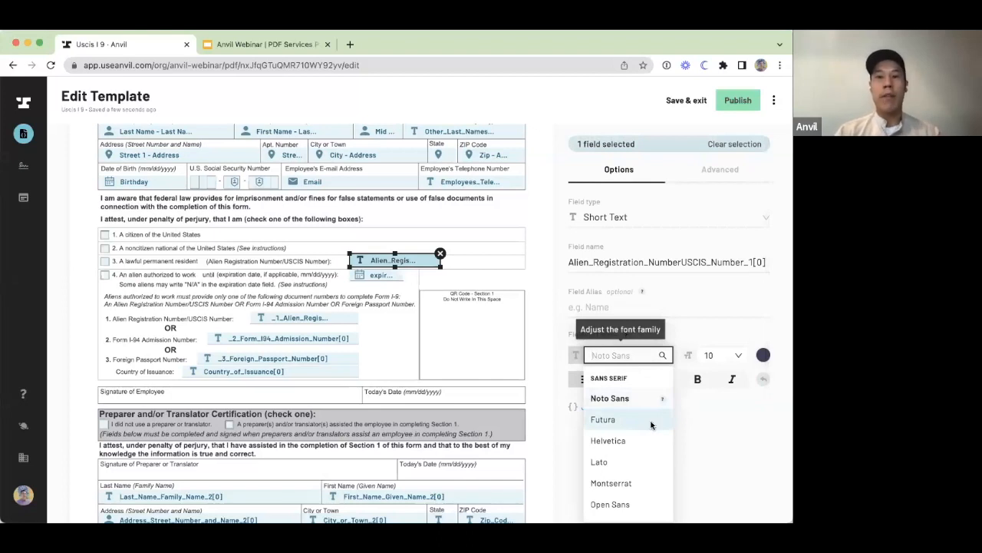
click(706, 447)
click(739, 354)
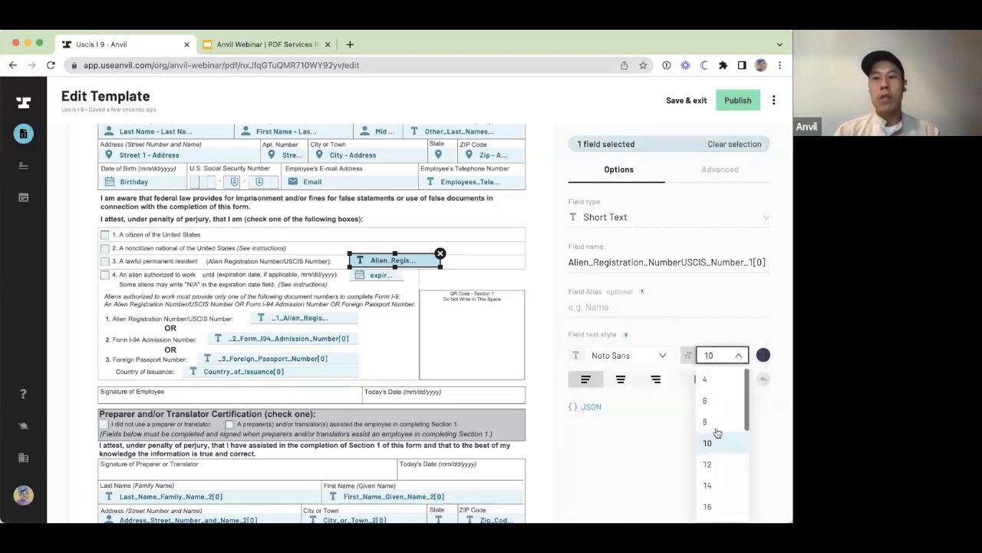
click(739, 305)
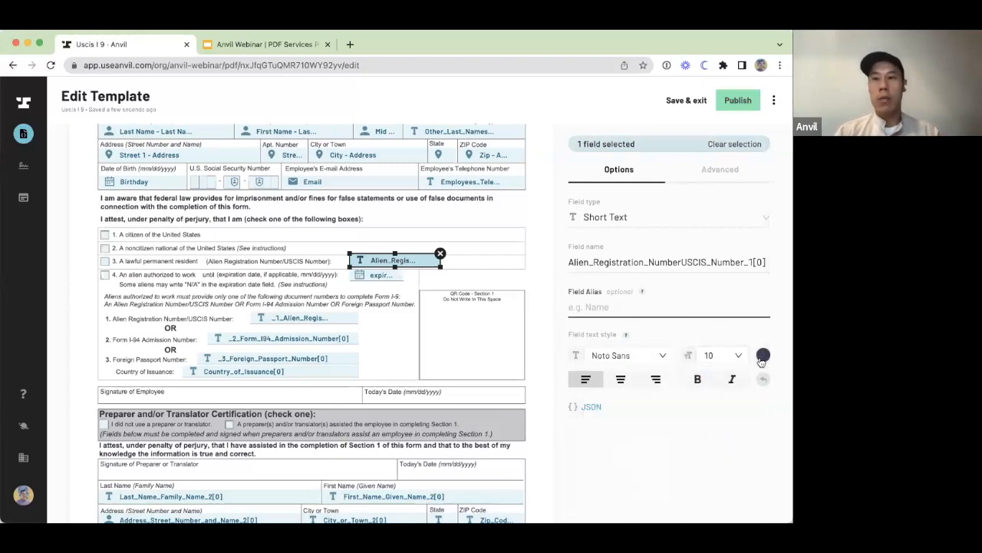
click(674, 453)
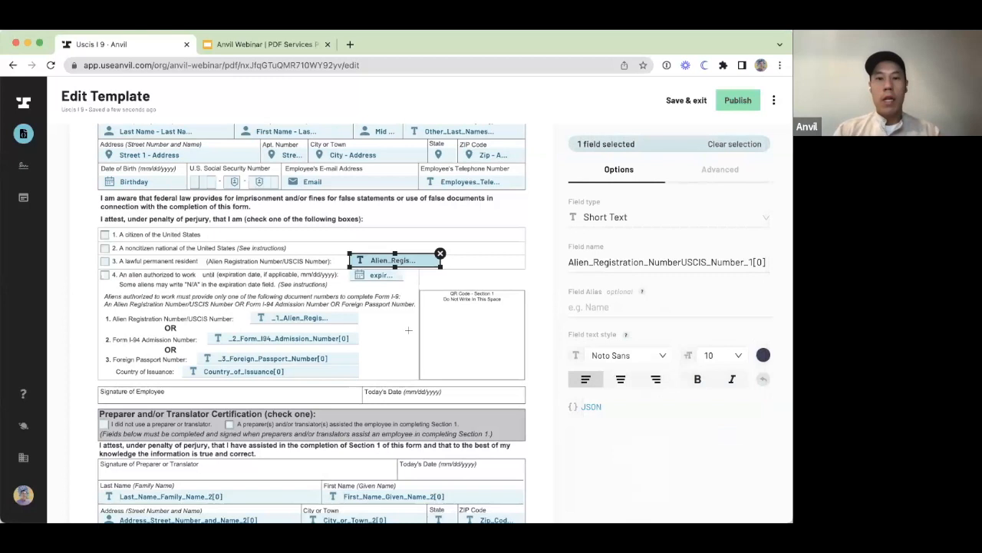
Publish the template with the version description V1 and review the fields on the published form
scroll(422, 284, up, 5)
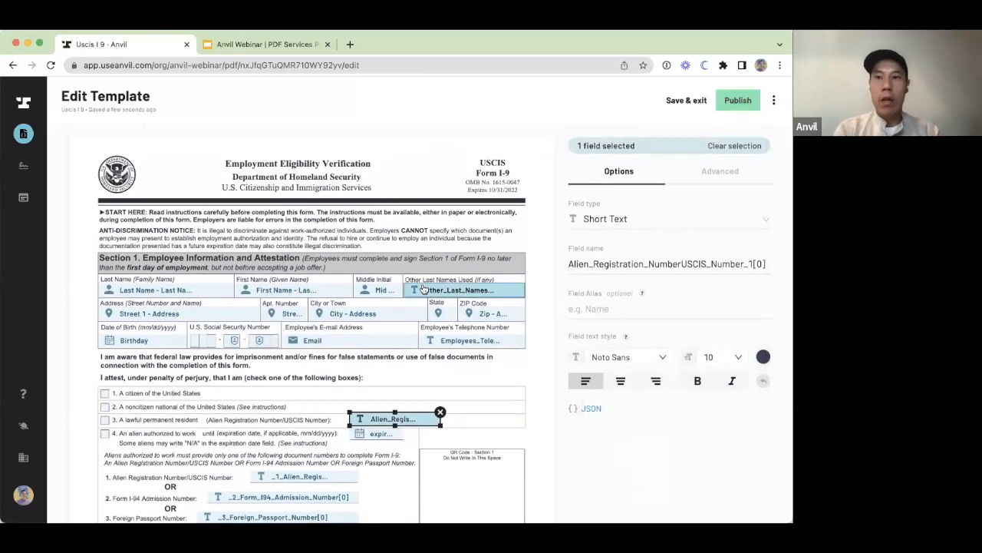
scroll(410, 206, up, 1)
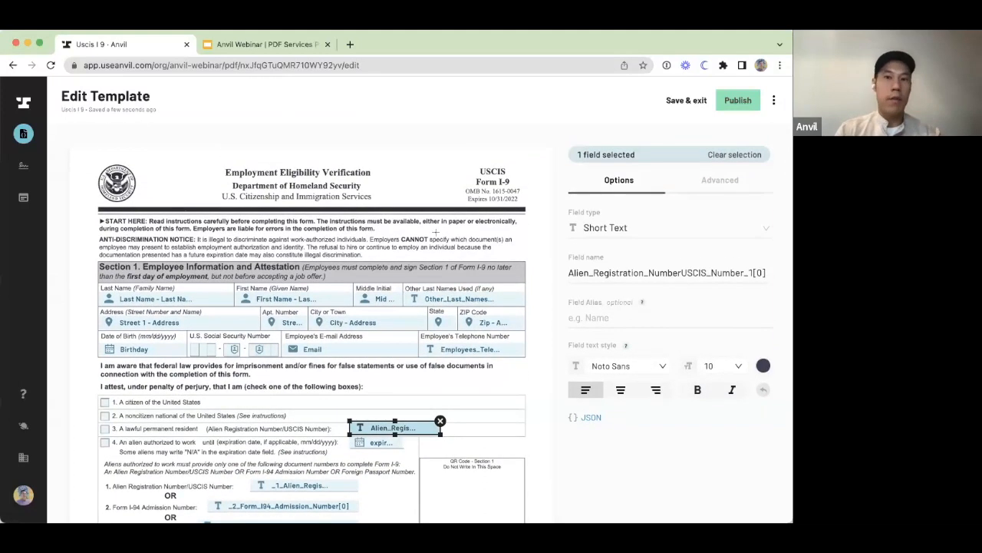
click(510, 377)
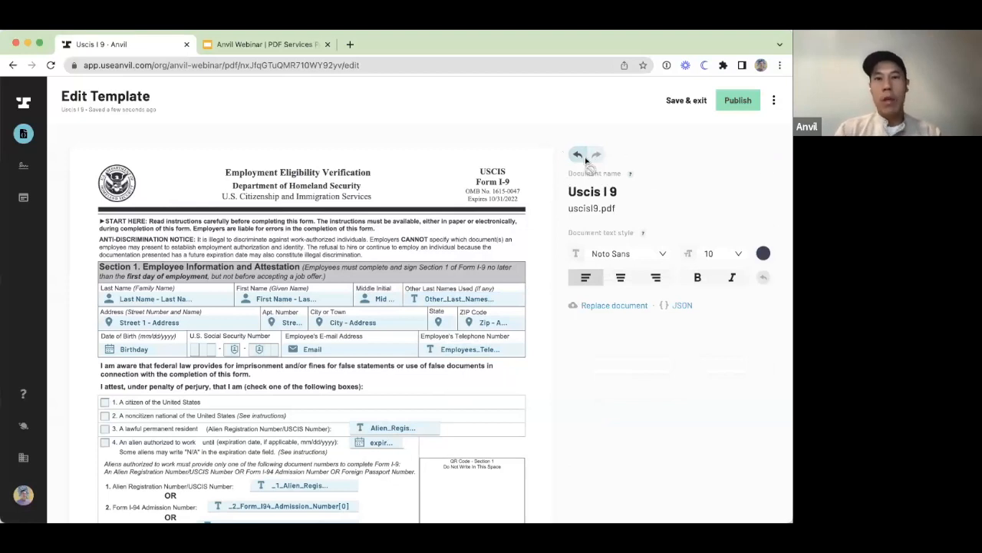
click(748, 99)
text(V1)
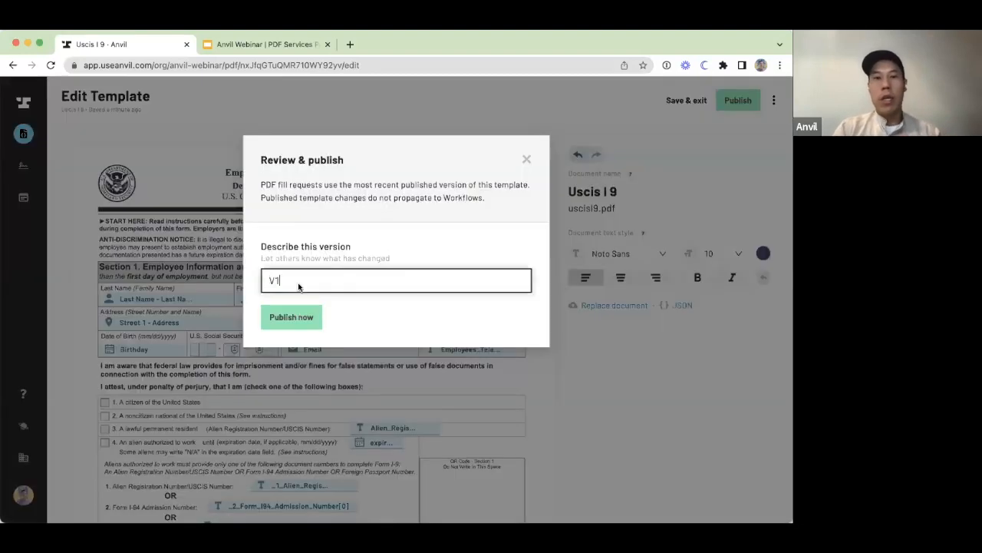
click(291, 317)
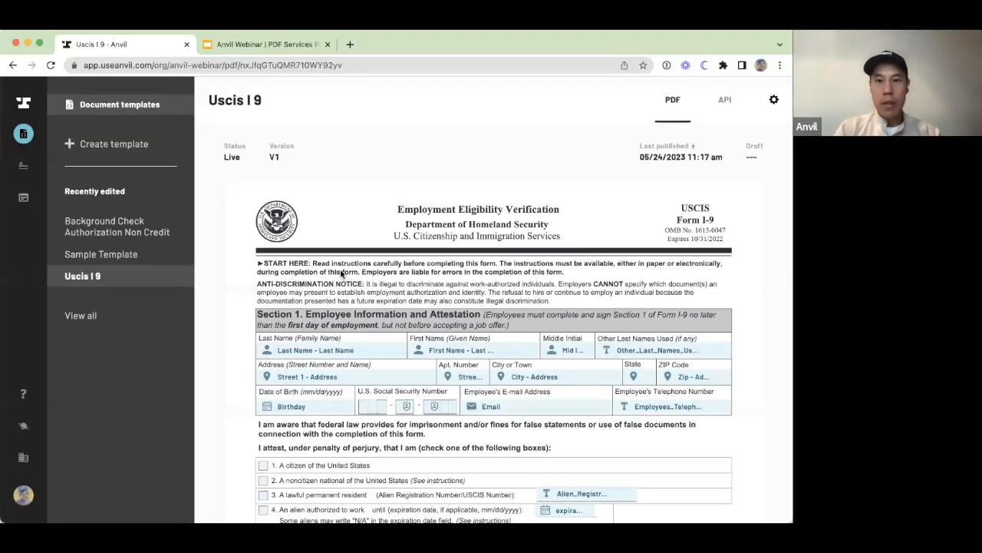
scroll(341, 274, down, 3)
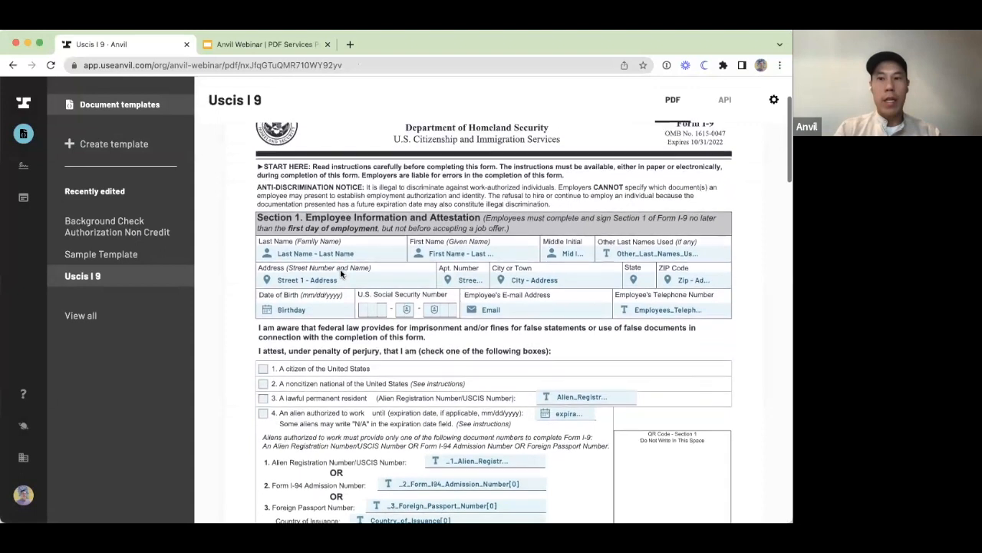
scroll(342, 274, down, 1)
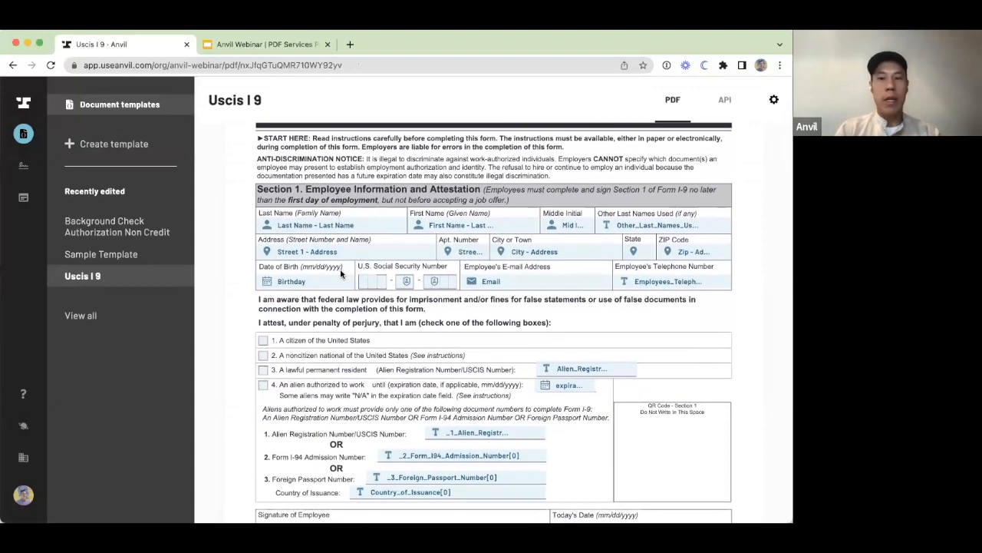